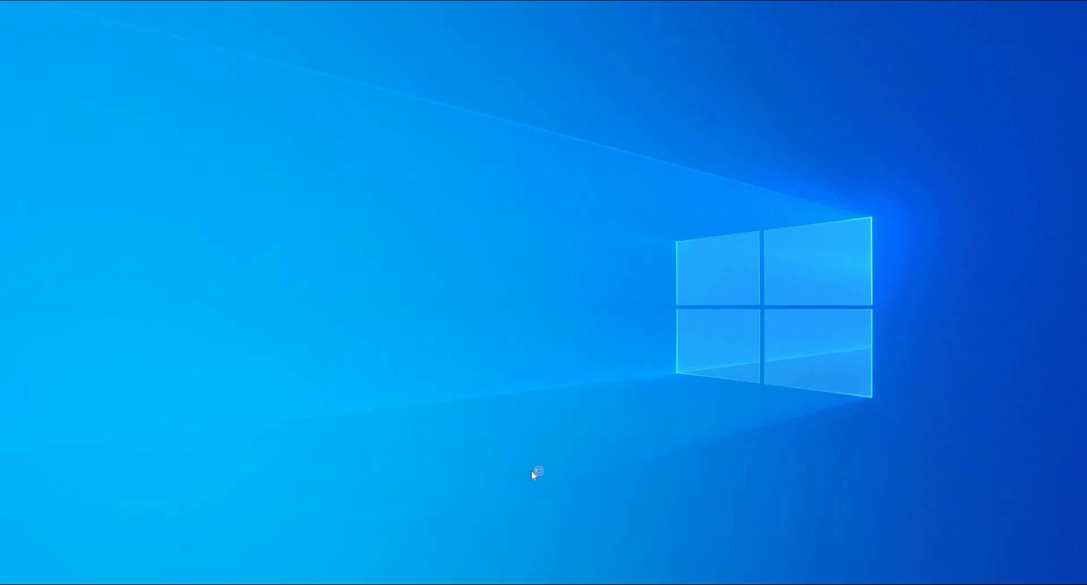
Step: Create a new circuit schematic named CS_Ckt in the untitled project
left_click(627, 502)
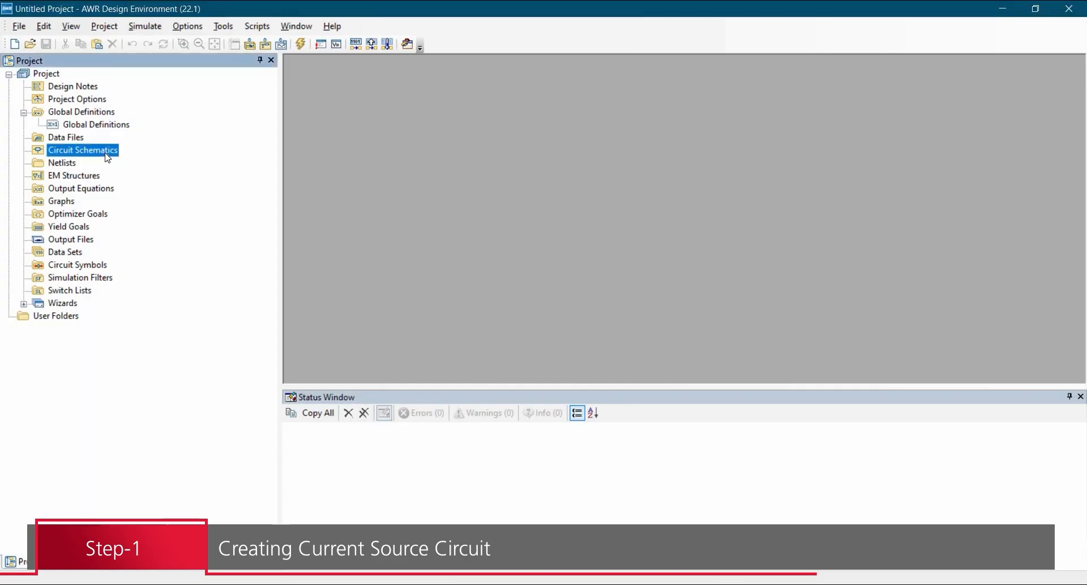
right_click(105, 151)
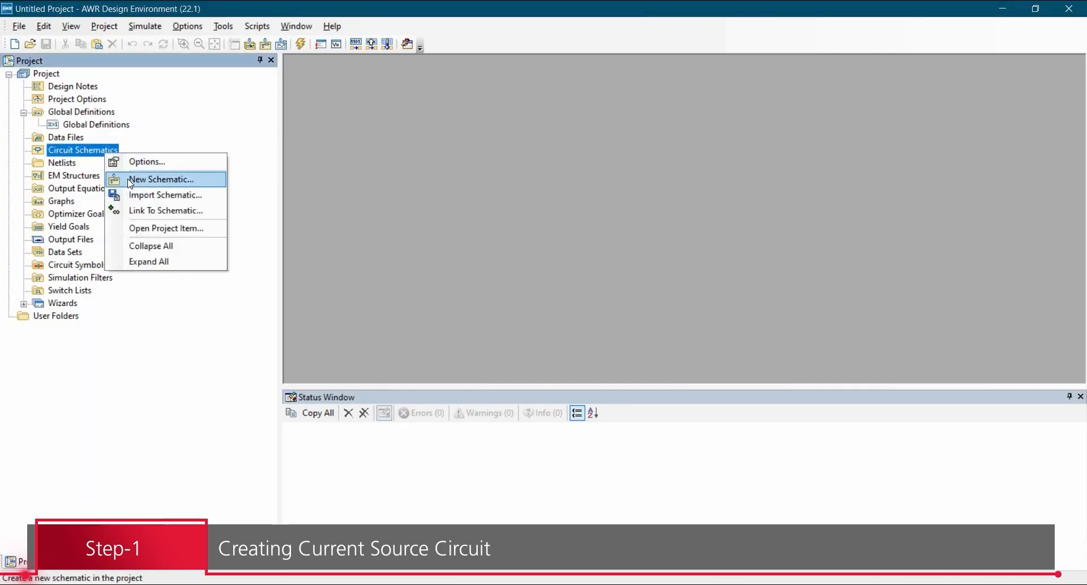
left_click(131, 180)
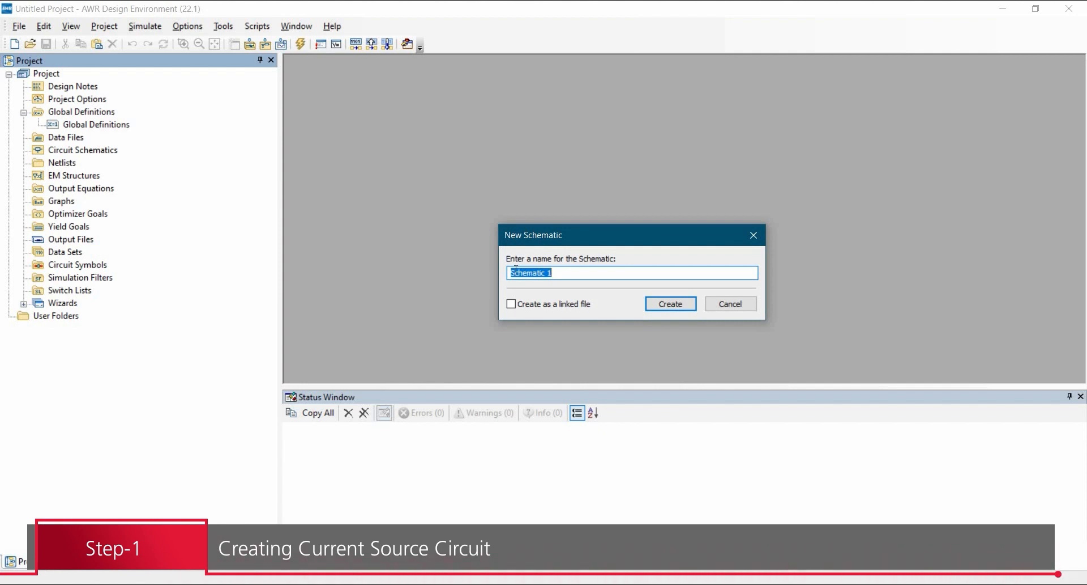
type("CS_Ckt")
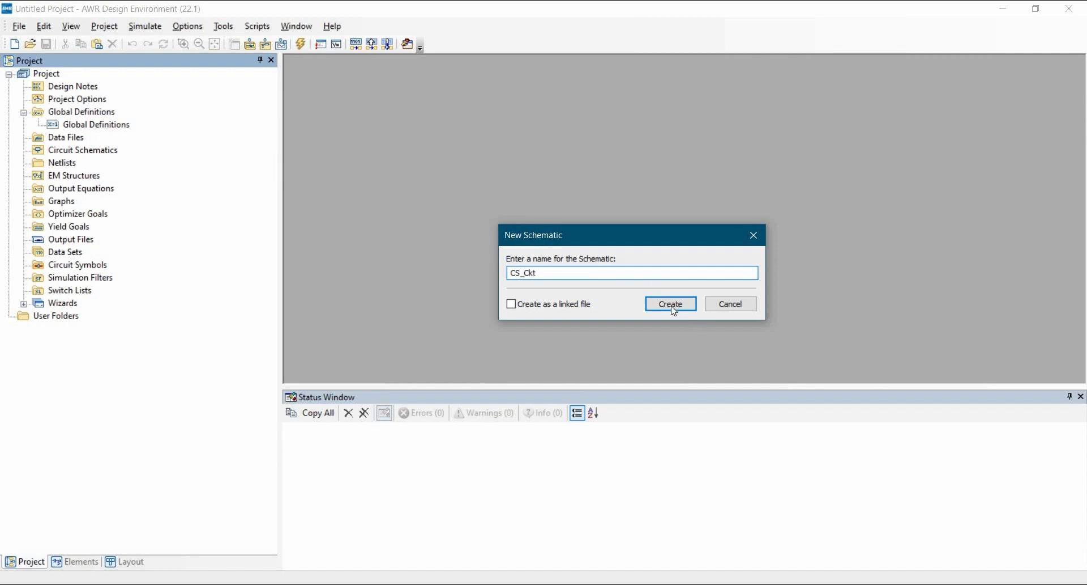
left_click(671, 305)
left_click(949, 85)
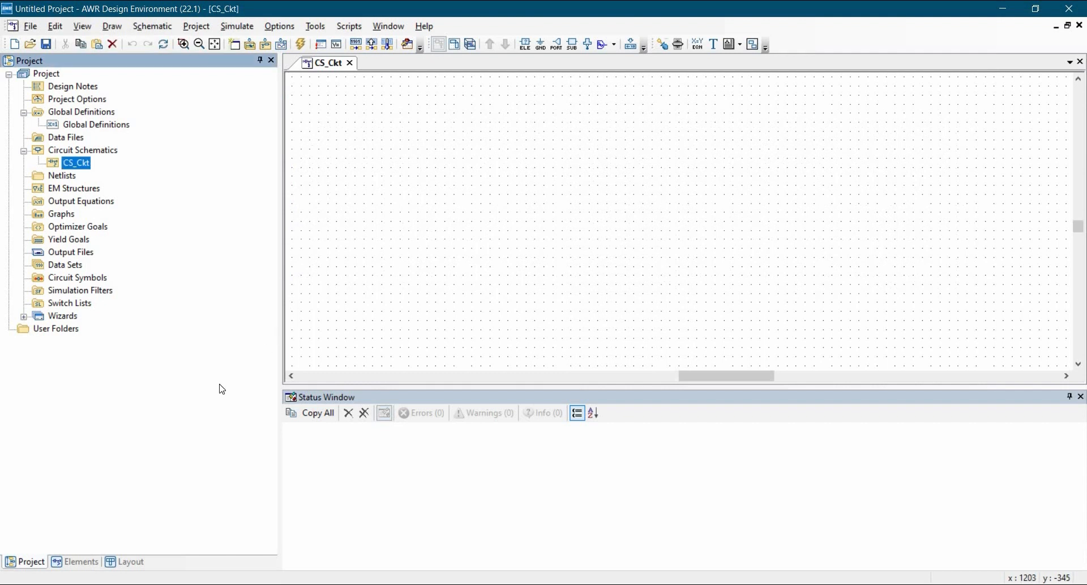
Step: Find the DC Current Source element (DCCS) with the filter DC and place it upright in the CS_Ckt schematic
left_click(74, 562)
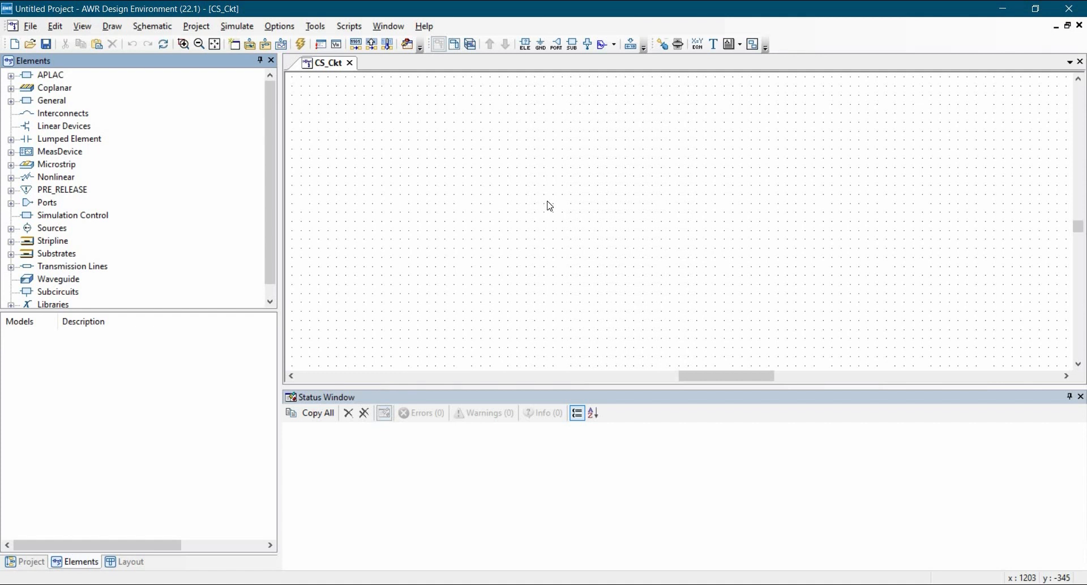
key("ctrl+l")
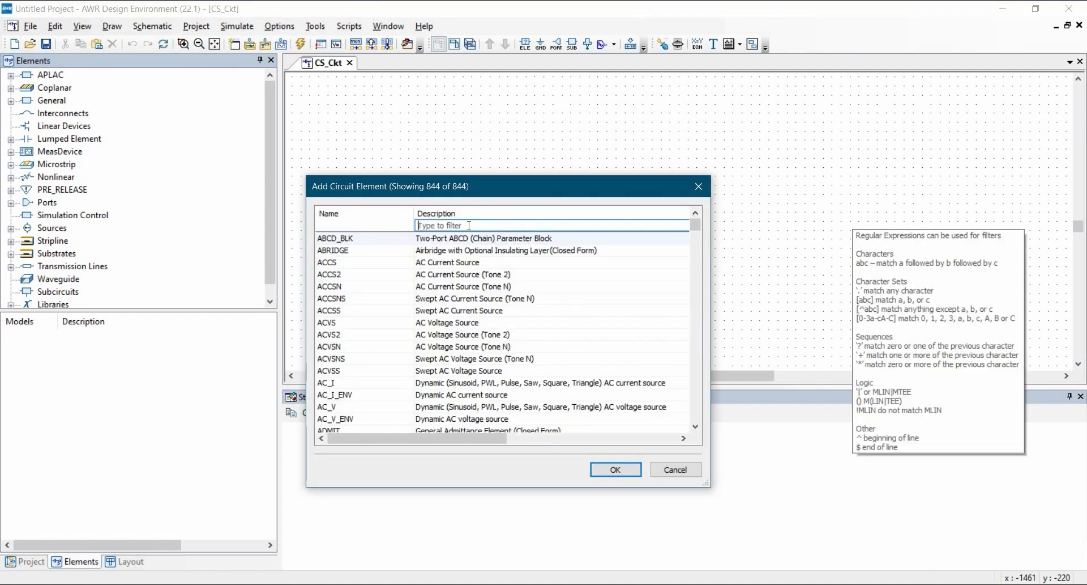
type("DC")
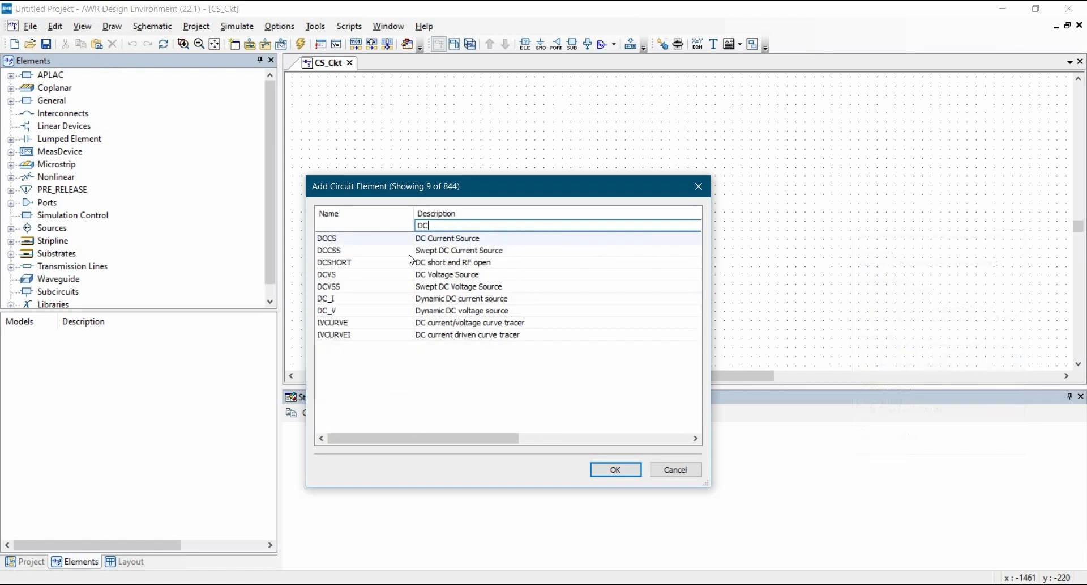
left_click(365, 242)
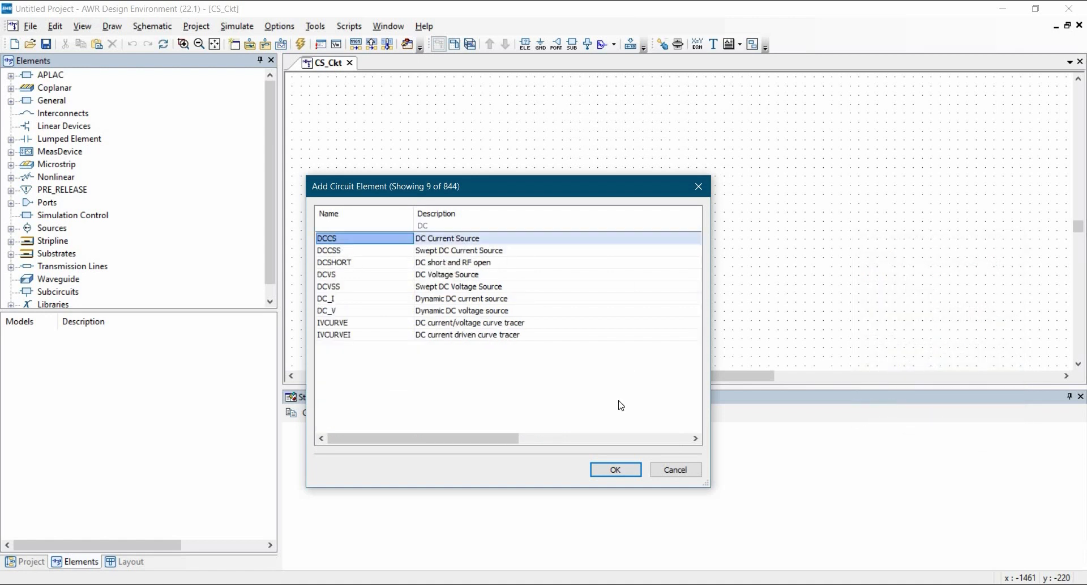
left_click(600, 474)
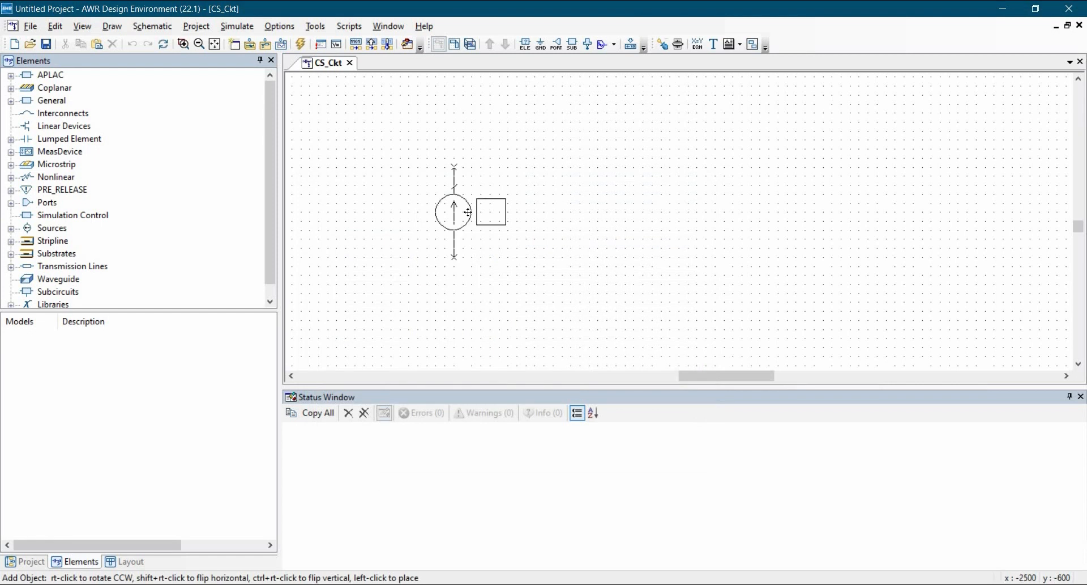
left_click(423, 231)
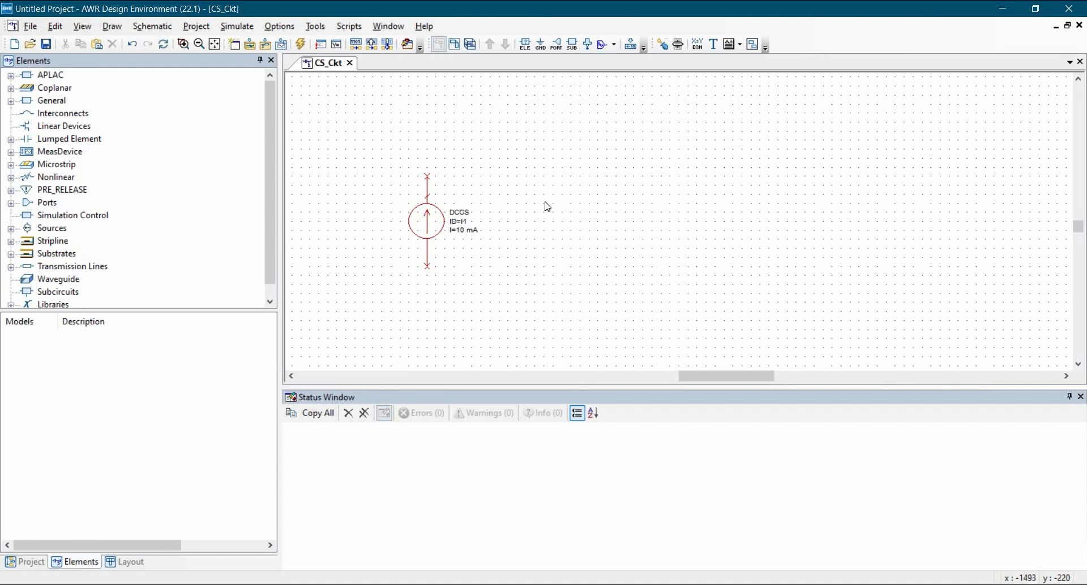
Step: Find the closed-form resistor element (RES) and place it horizontally, level with the current source's upper terminal
key("ctrl+l")
type("R")
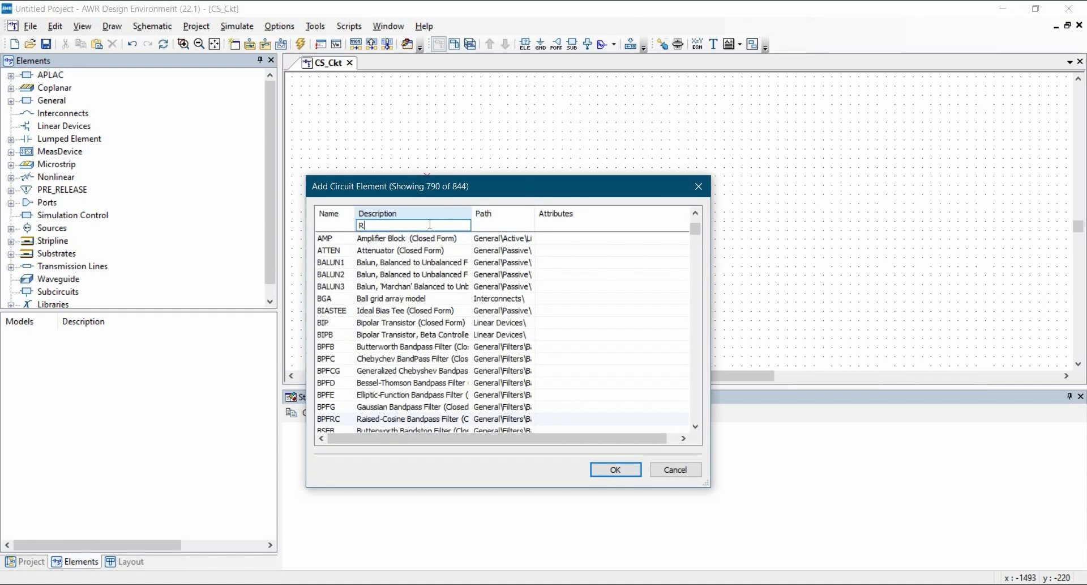
type("ES")
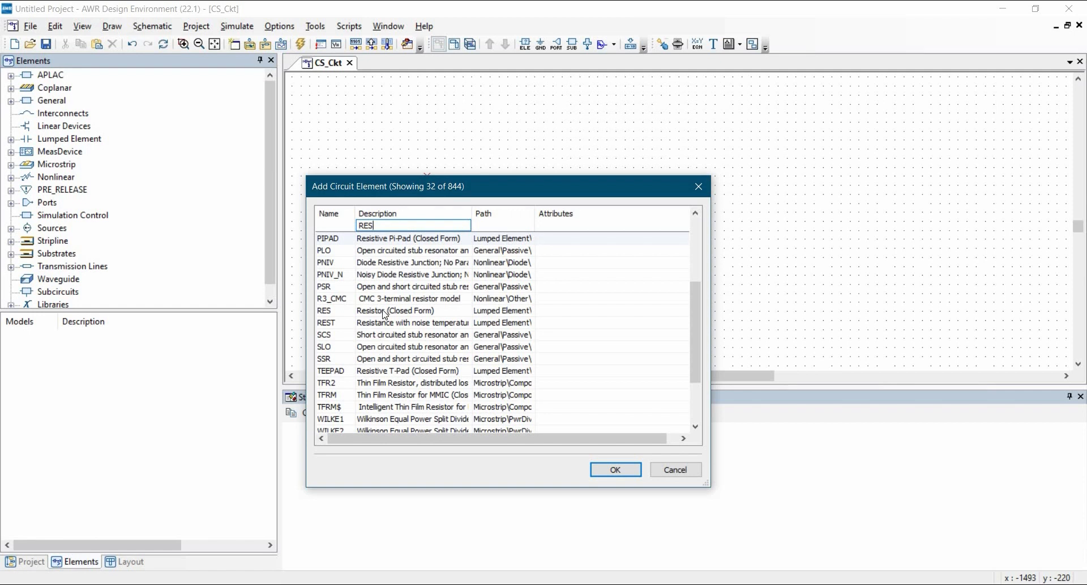
left_click(620, 470)
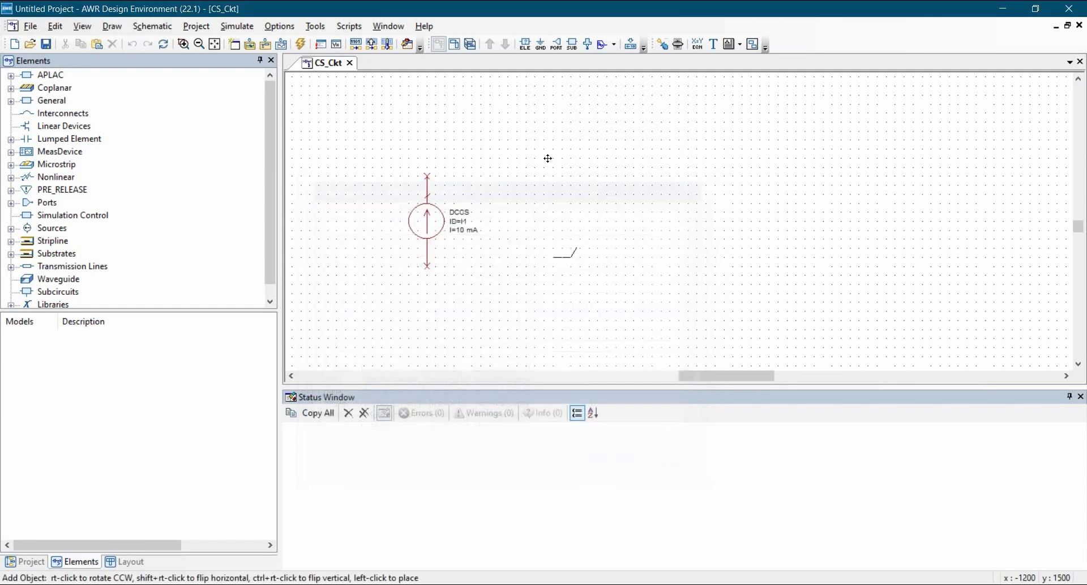
left_click(563, 157)
left_click(461, 182)
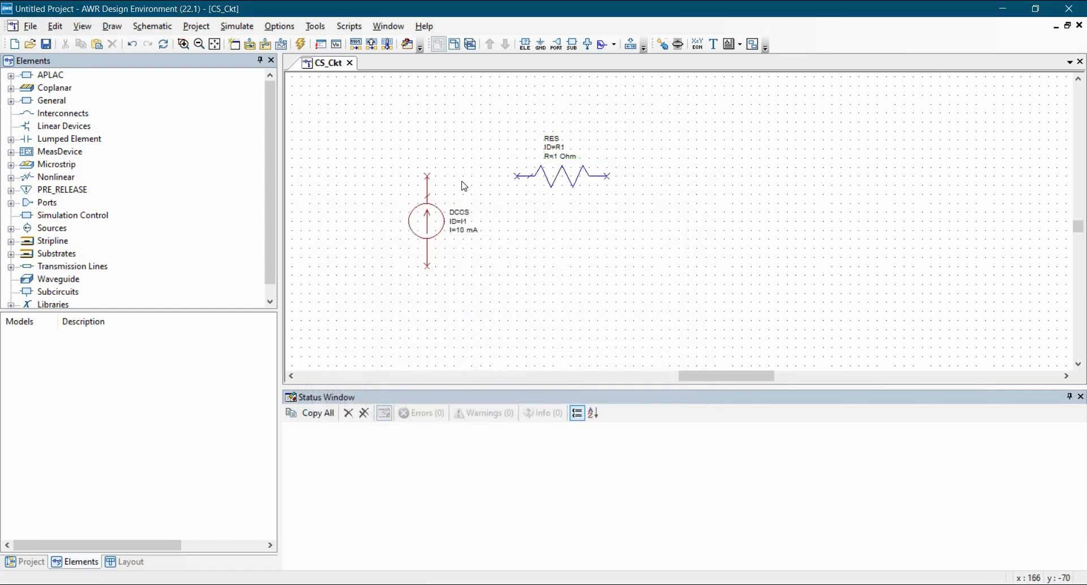
Step: Attach a ground element to the lower terminal of the DC current source
left_click(541, 44)
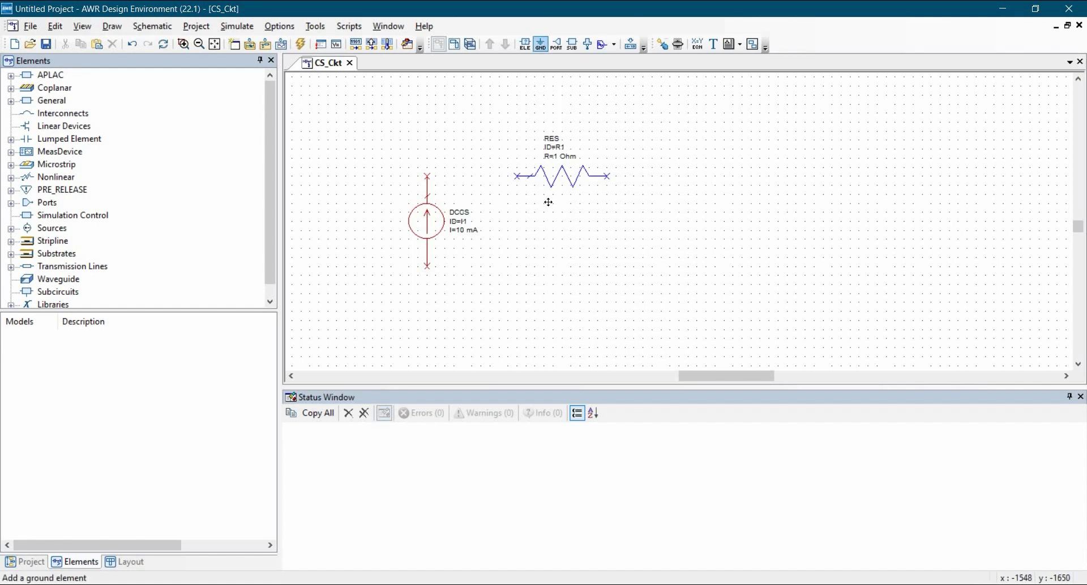
left_click(510, 280)
left_click(515, 280)
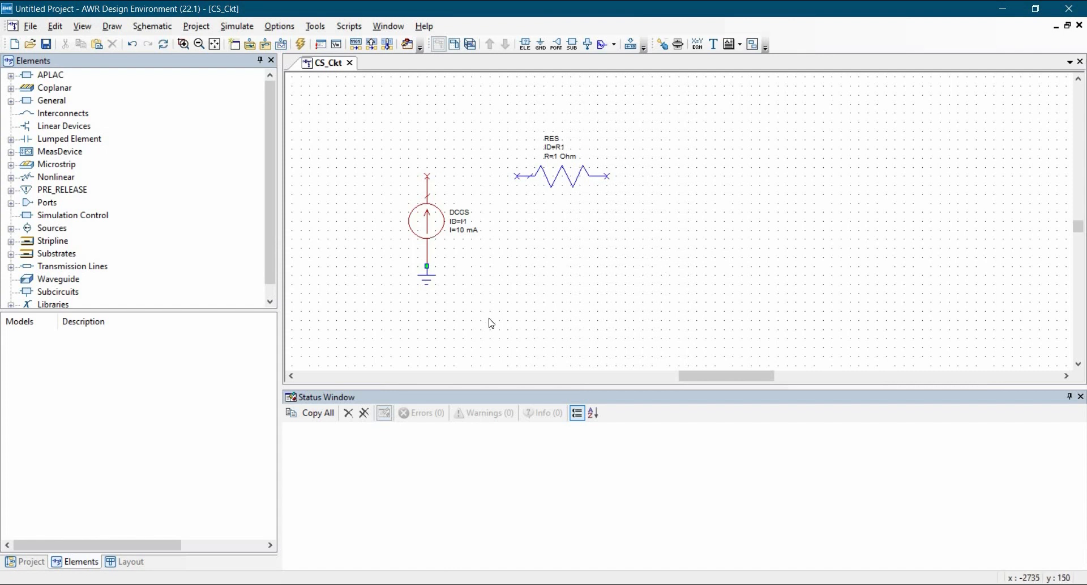
left_click(541, 43)
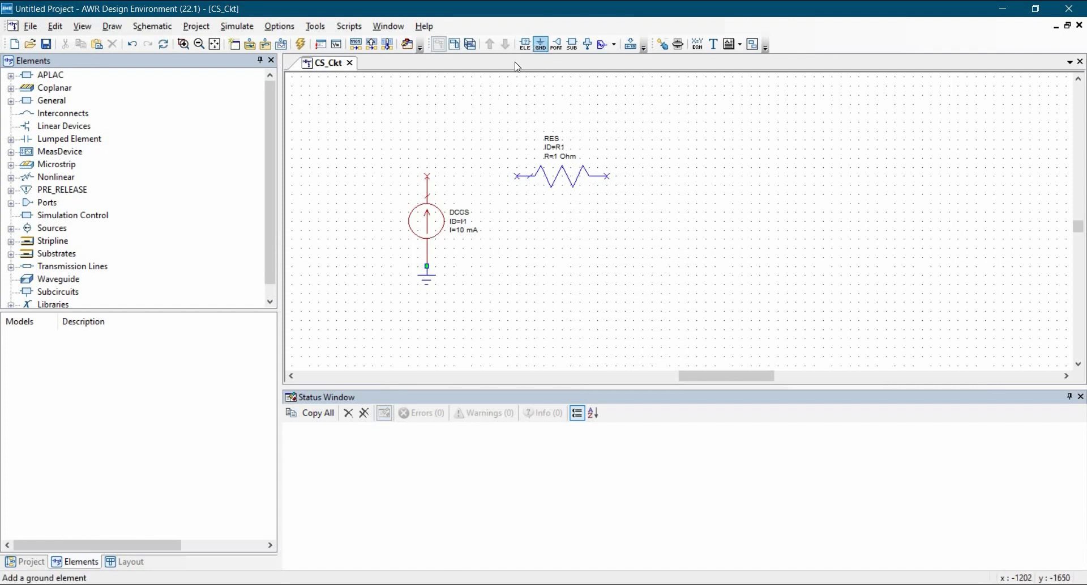
Step: Wire the current source's upper terminal to the resistor and the resistor's far end back to the grounded terminal
left_click(427, 176)
left_click(516, 176)
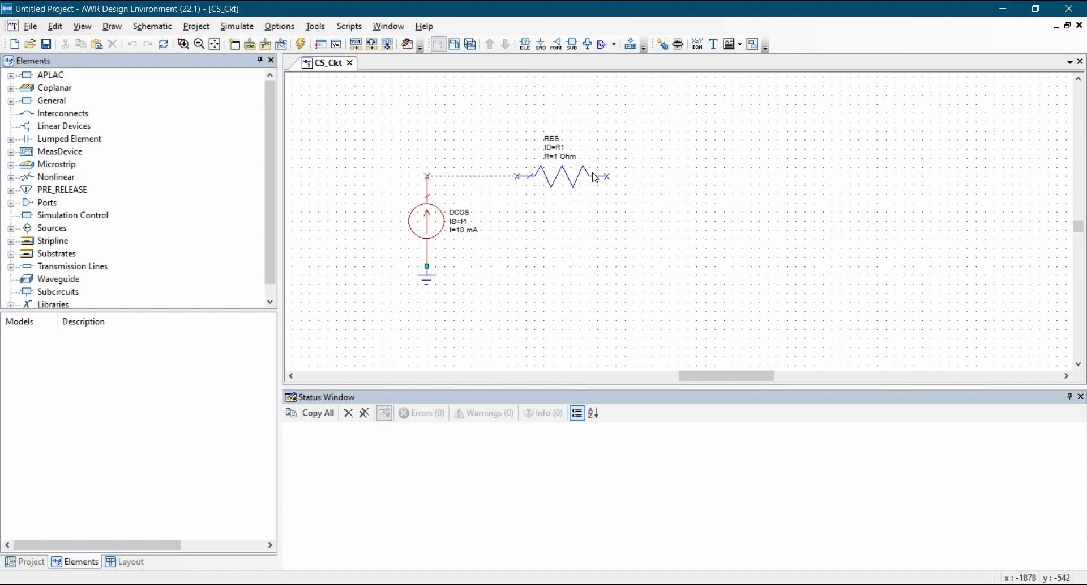
left_click(607, 176)
left_click(652, 176)
left_click(427, 266)
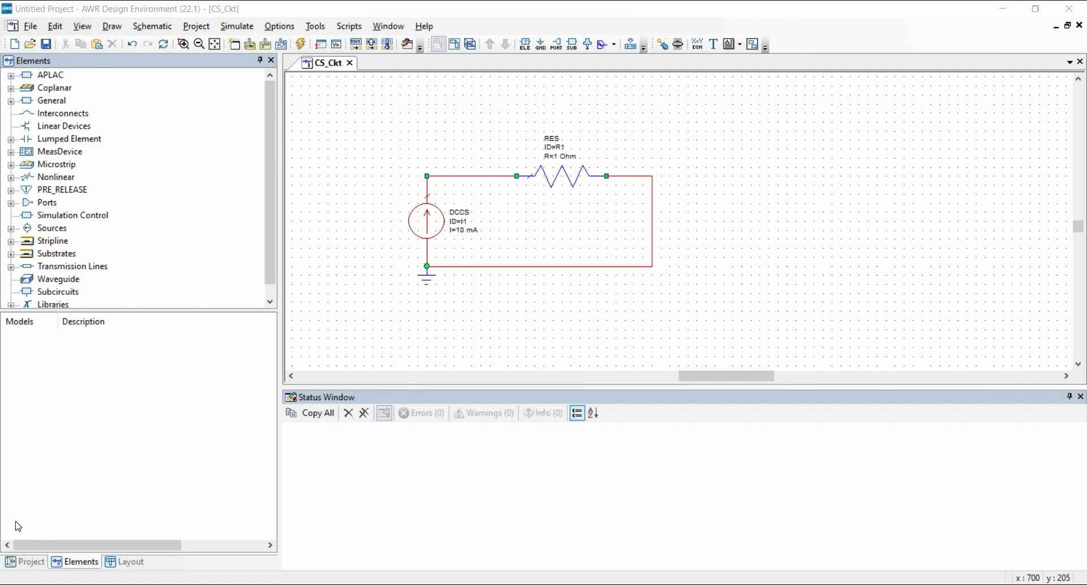
Step: Change the project's global current unit to A in the default.lpf units
left_click(25, 561)
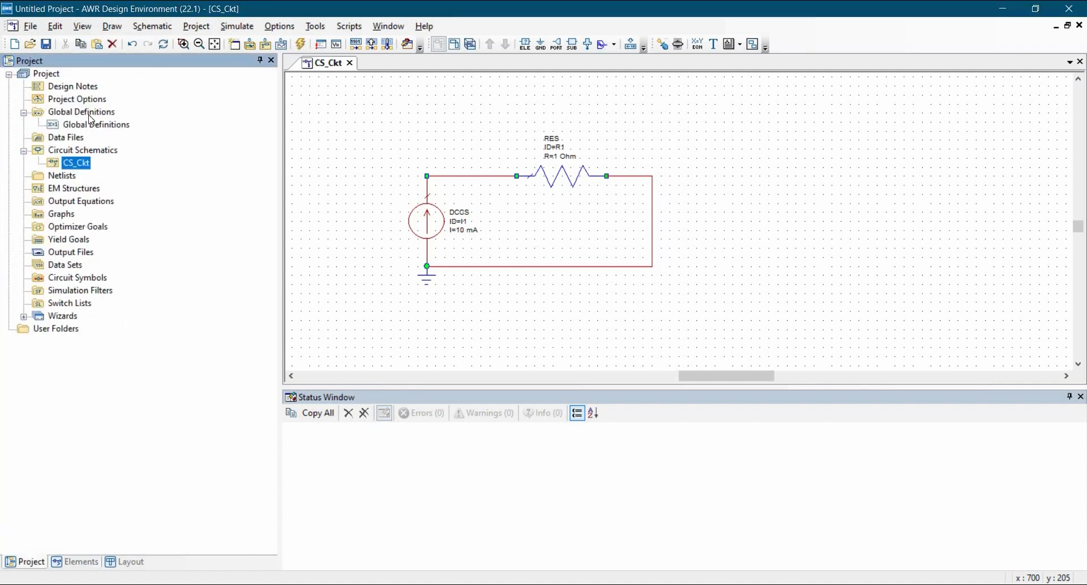
double_click(93, 102)
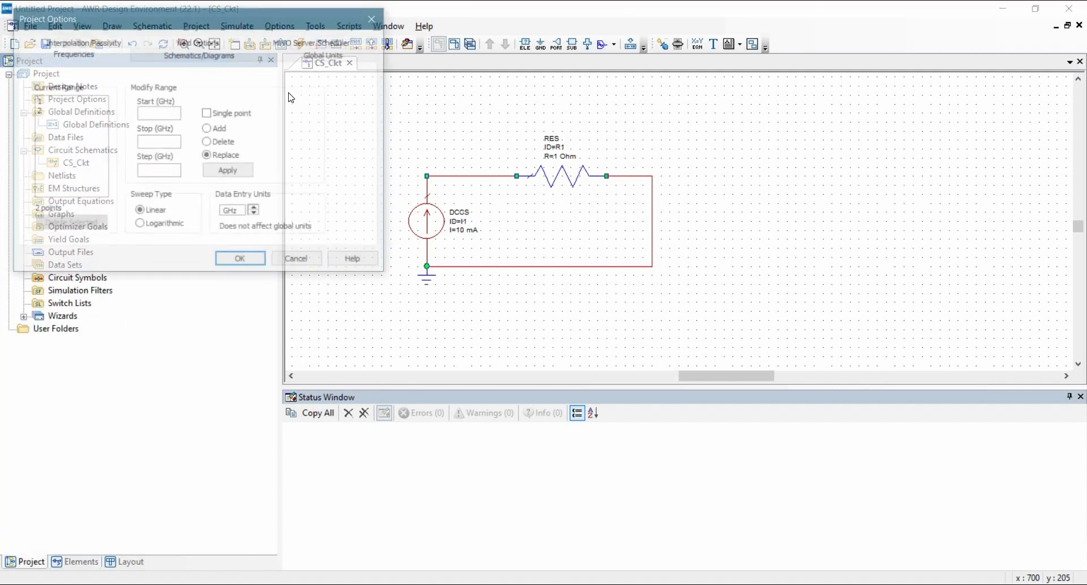
left_click(315, 55)
left_click(73, 162)
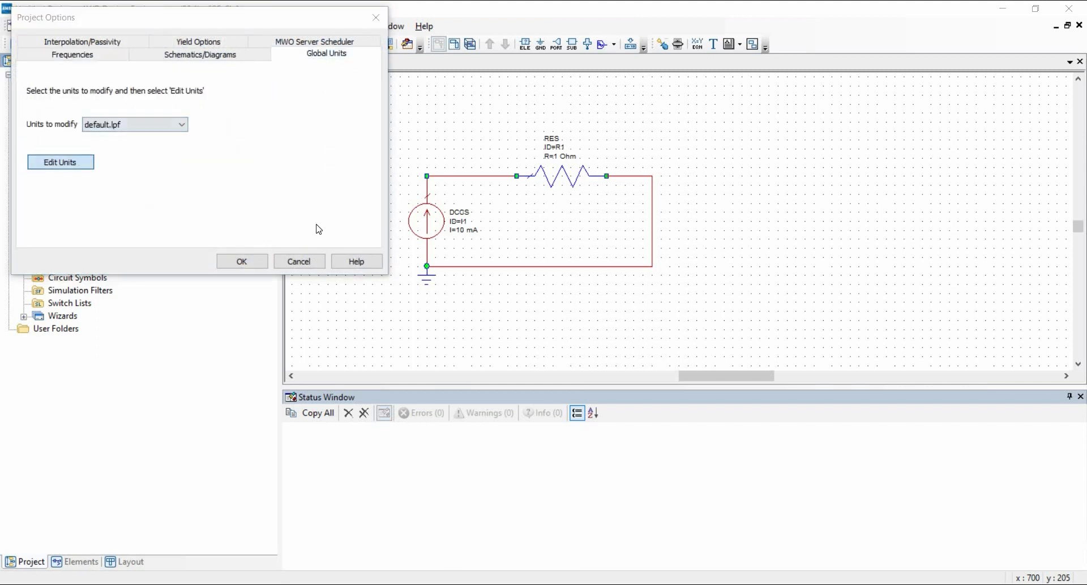
left_click(214, 229)
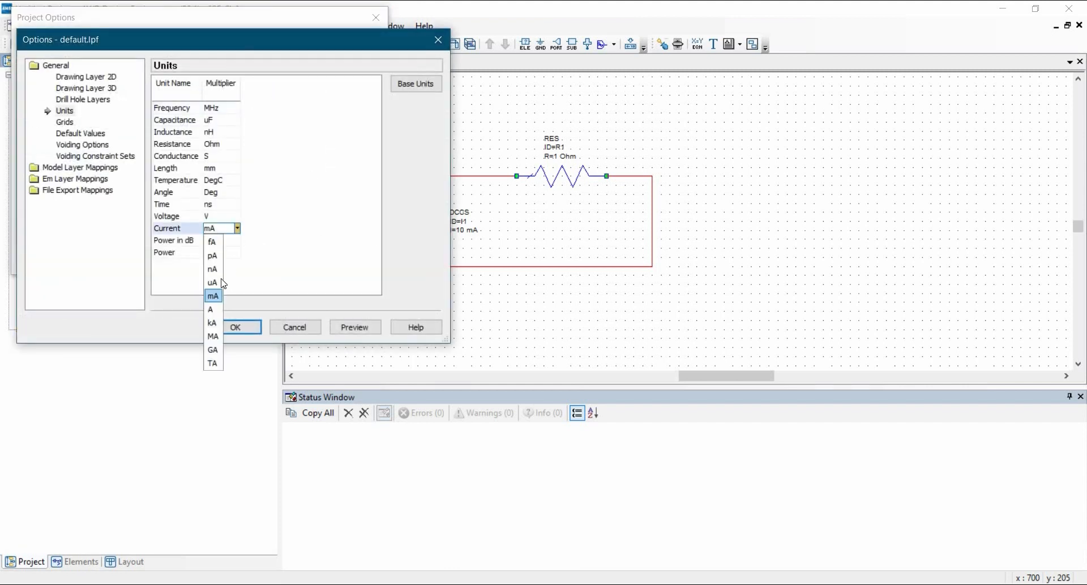
left_click(241, 328)
left_click(256, 335)
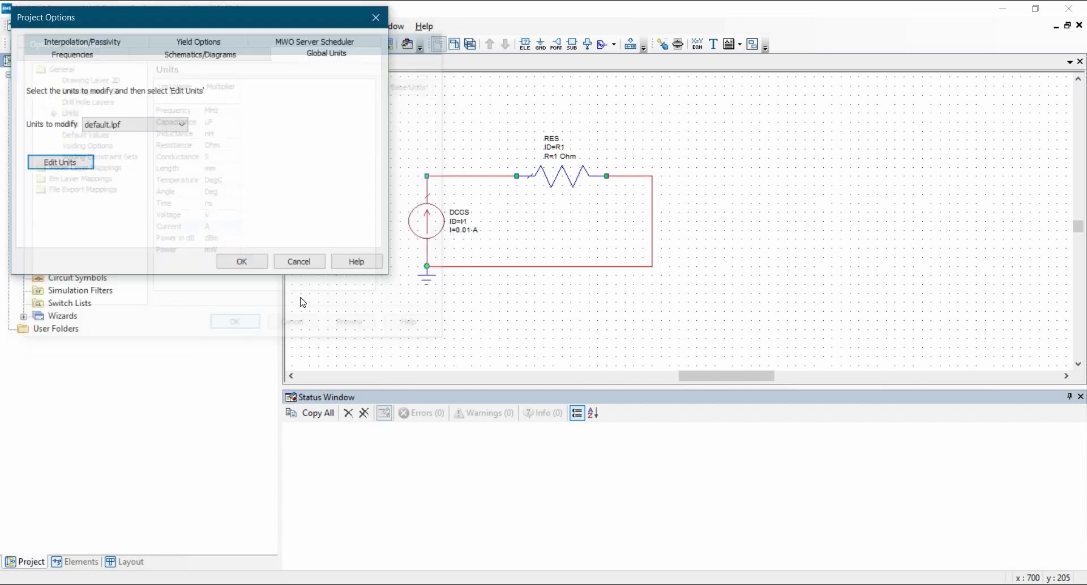
left_click(242, 261)
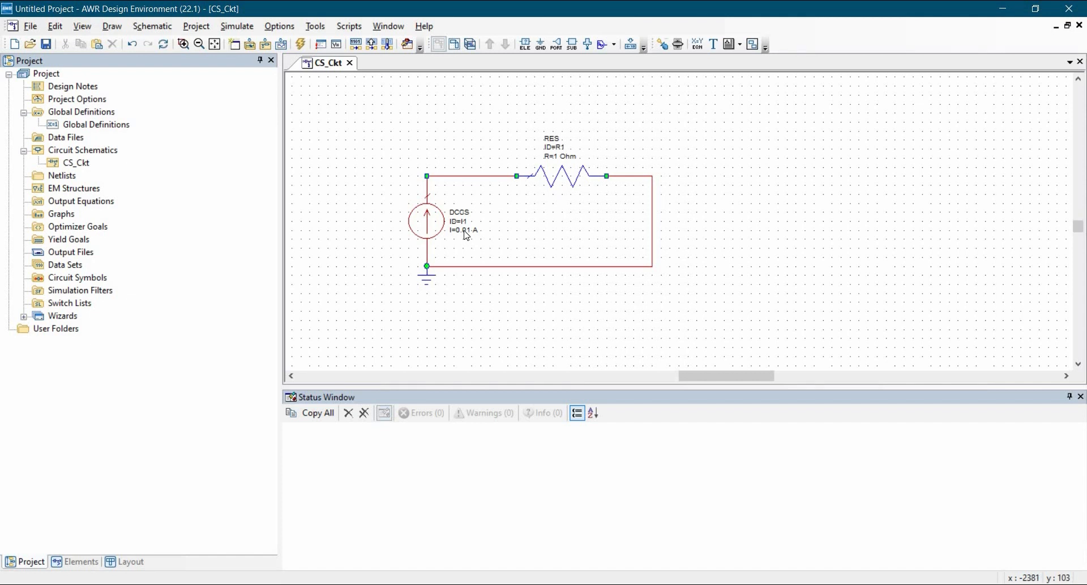
Step: Set the DC current source's current to 1 A
double_click(464, 230)
type("1")
key("Return")
Step: Add a DCVA_N annotation to CS_Ckt for the DC voltage at all nodes, using the APLAC DC simulator
left_click(77, 163)
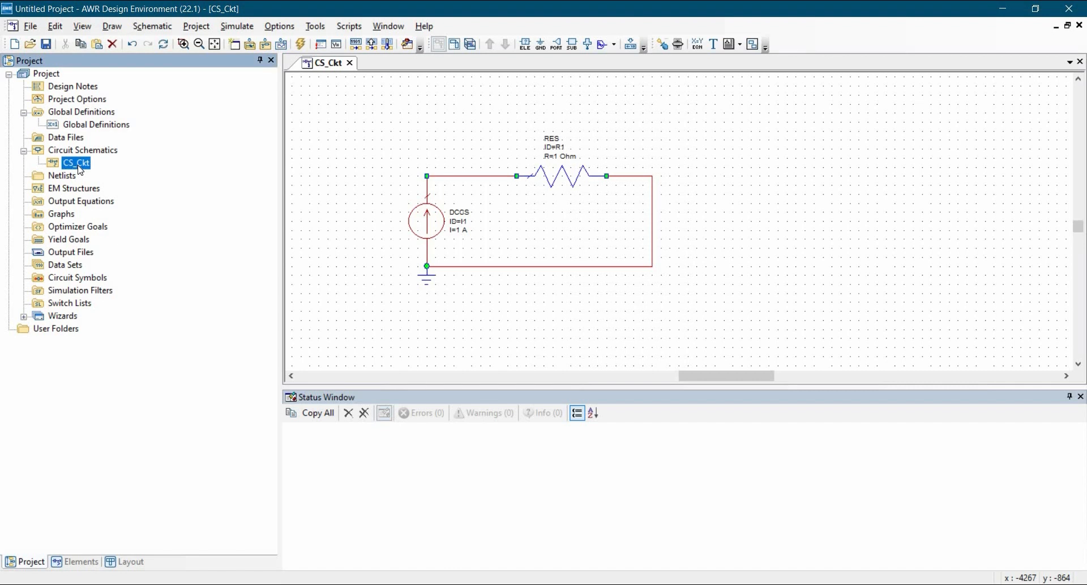
right_click(80, 169)
key("Return")
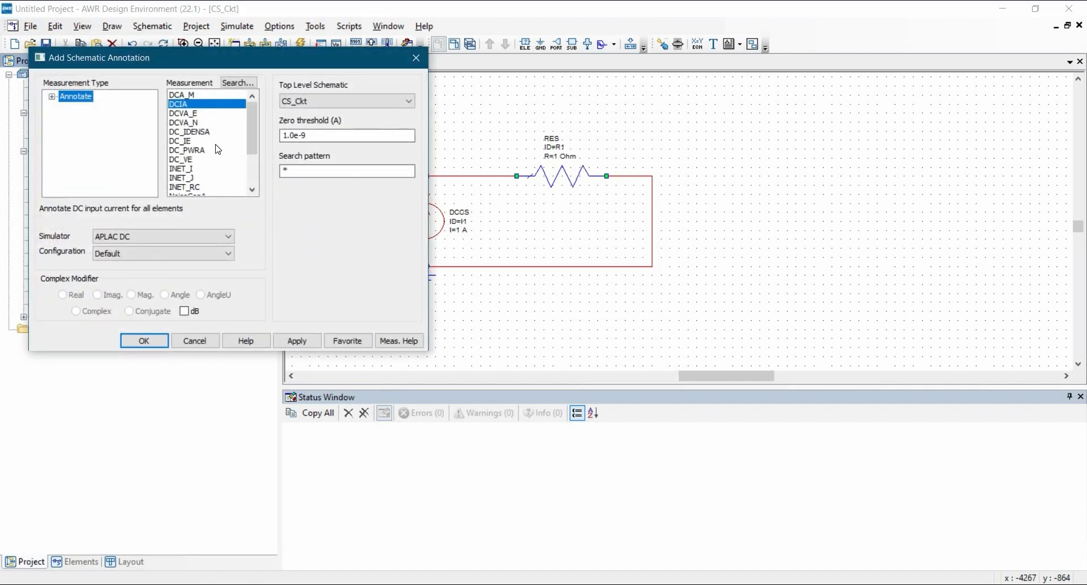
left_click(190, 122)
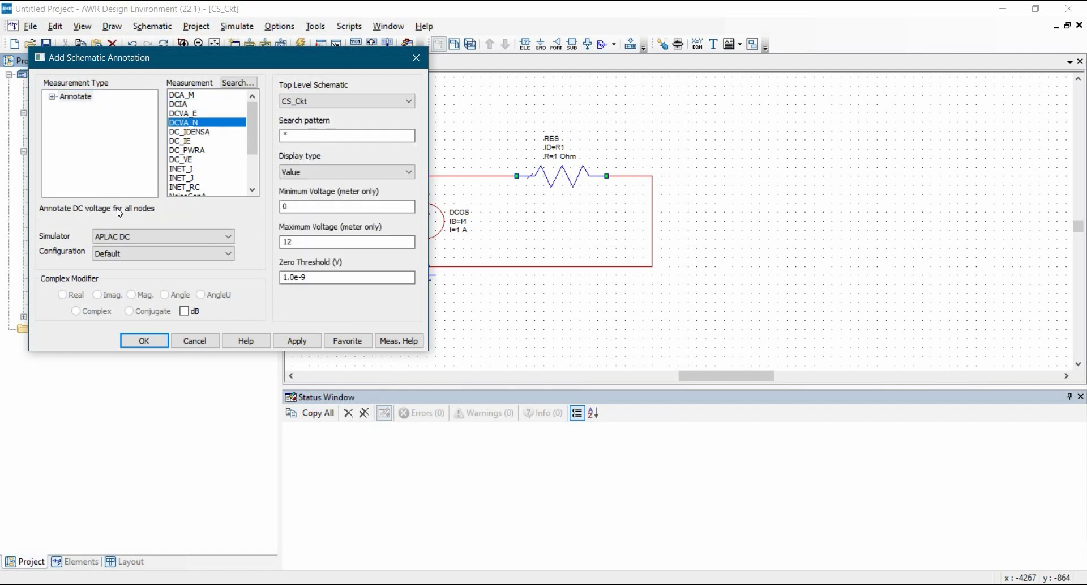
left_click(299, 340)
left_click(219, 341)
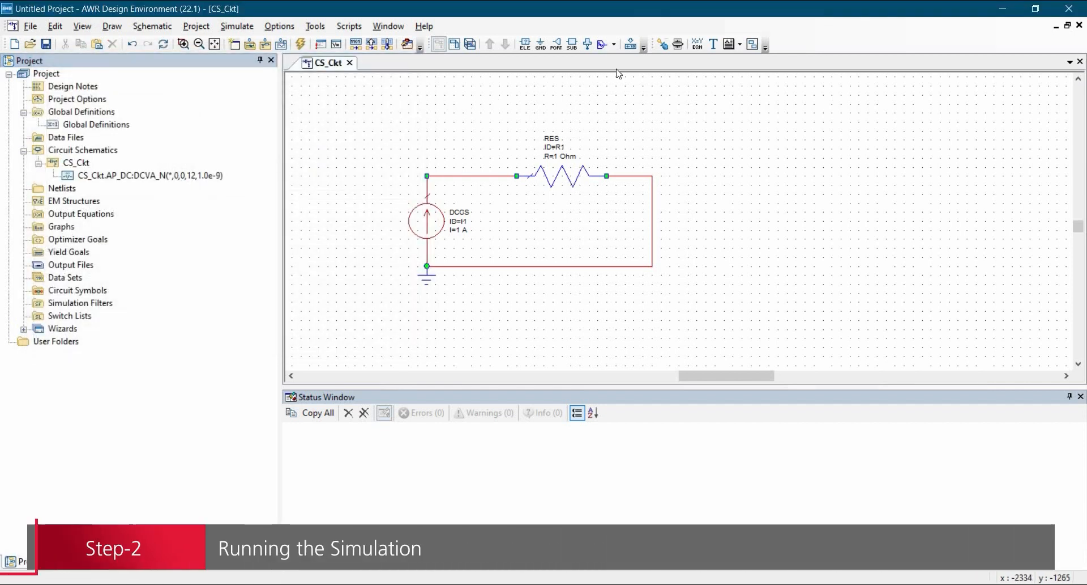
Step: Run the simulation of CS_Ckt and close the simulation window once it finishes
left_click(301, 44)
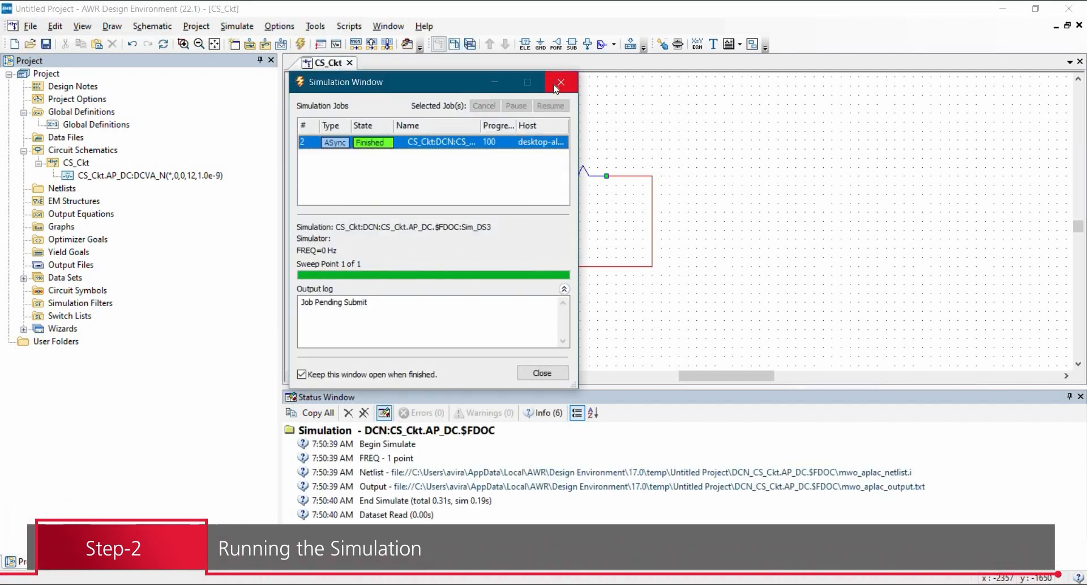
left_click(560, 83)
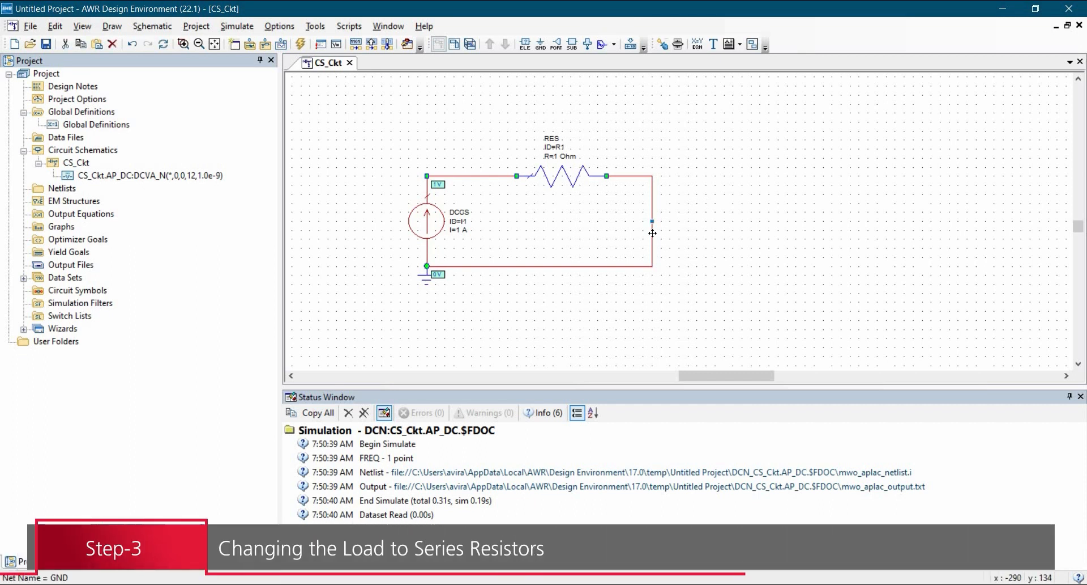
Step: Delete the wire running from resistor R1 back to ground and place a vertically rotated copy of R1 beside its free end
key("Delete")
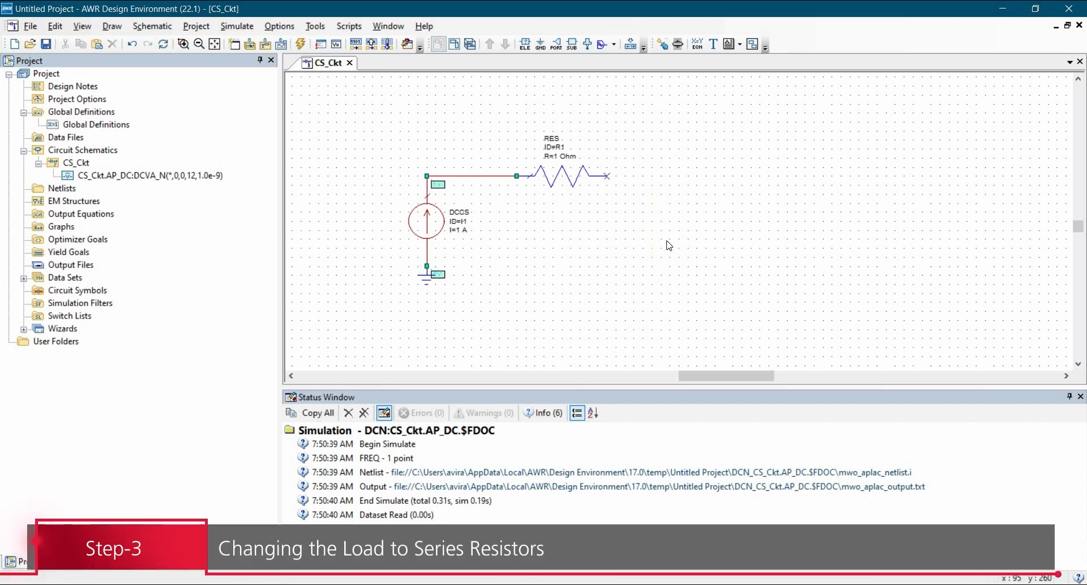
left_click(553, 183)
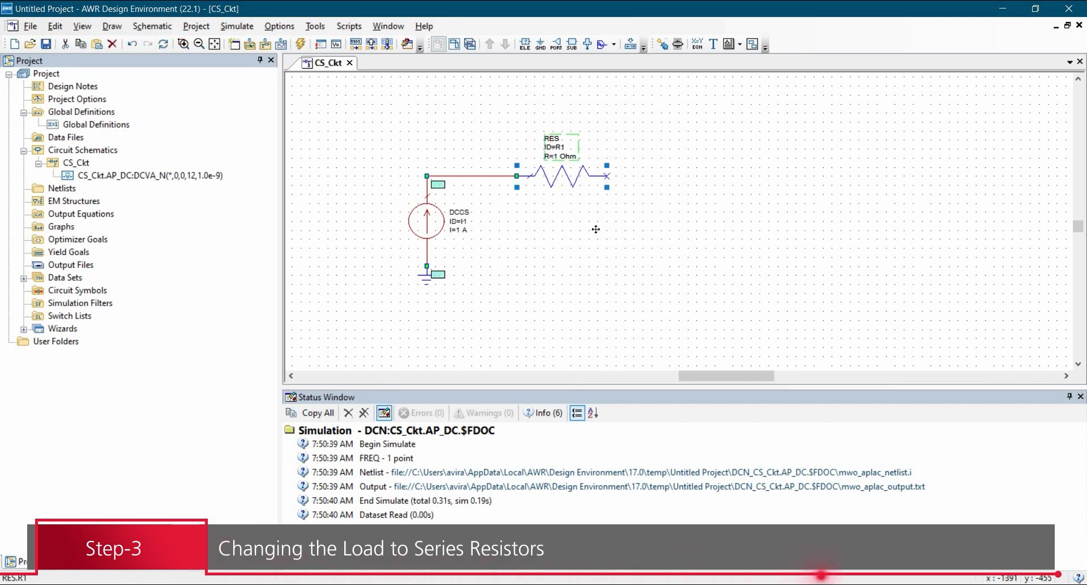
key("ctrl+c")
key("ctrl+v")
right_click(643, 234)
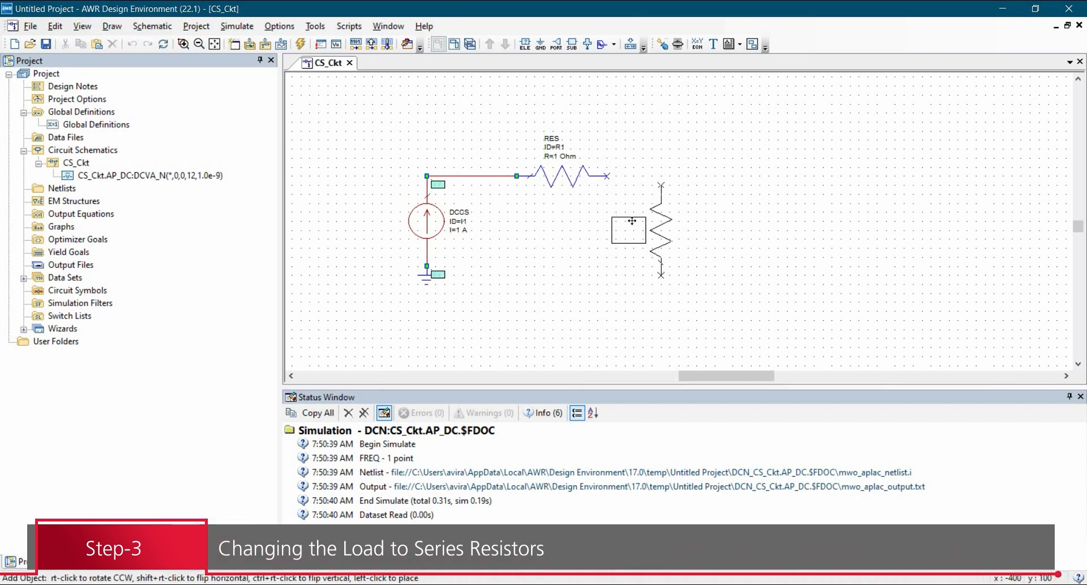
left_click(639, 222)
left_click(591, 130)
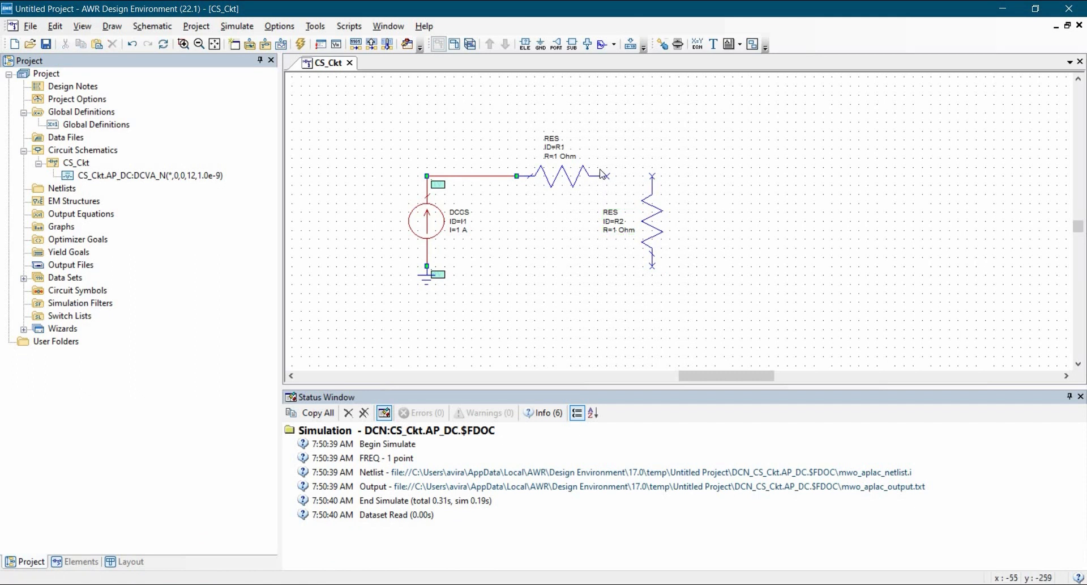
Step: Wire R2 in series between R1's free end and the source's ground node, and move the ground symbol slightly lower
left_click(652, 176)
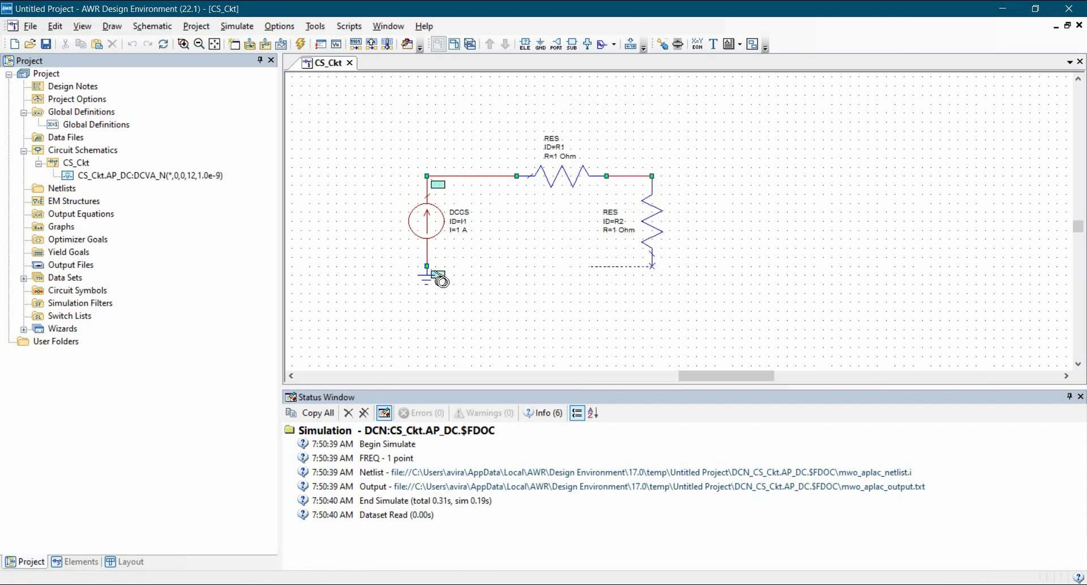
left_click(426, 266)
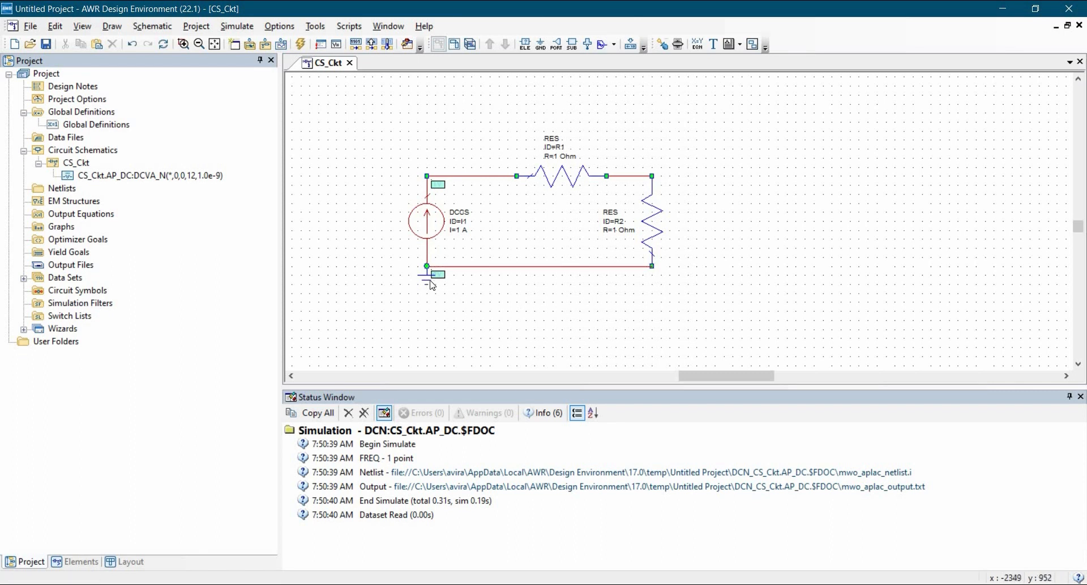
left_click(426, 286)
left_click(510, 344)
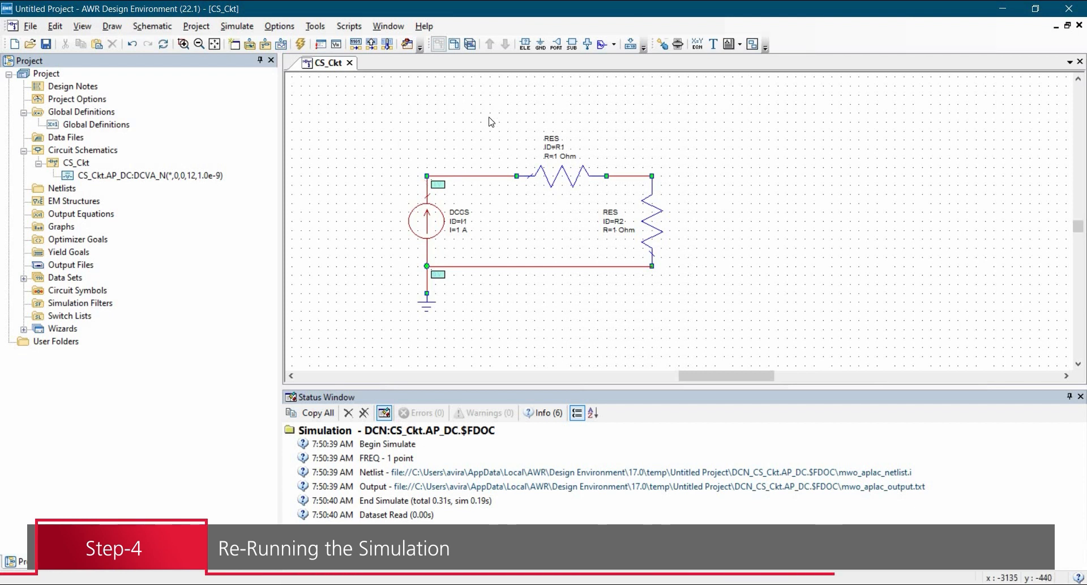
Step: Rerun the simulation of CS_Ckt with the two series resistors as the load
left_click(300, 44)
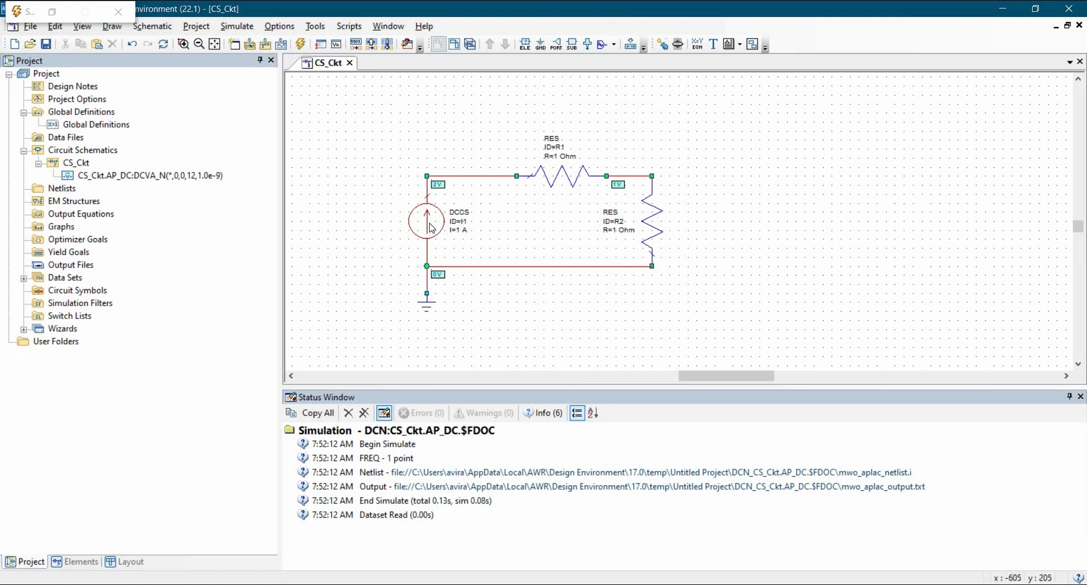
Step: Delete both series resistors R2 and R1 from the schematic
left_click(655, 228)
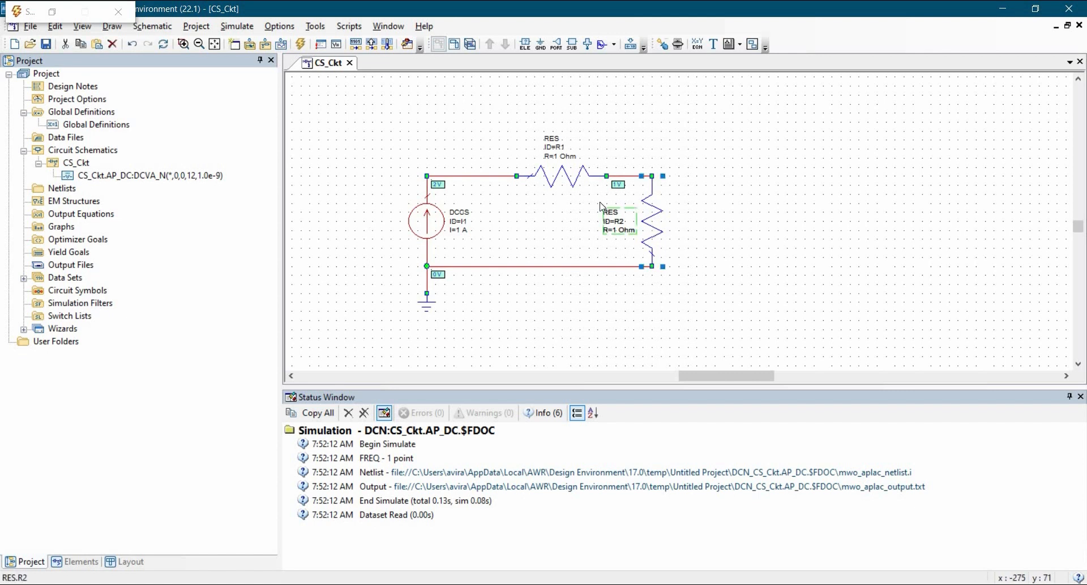
key("Delete")
left_click(561, 176)
key("Delete")
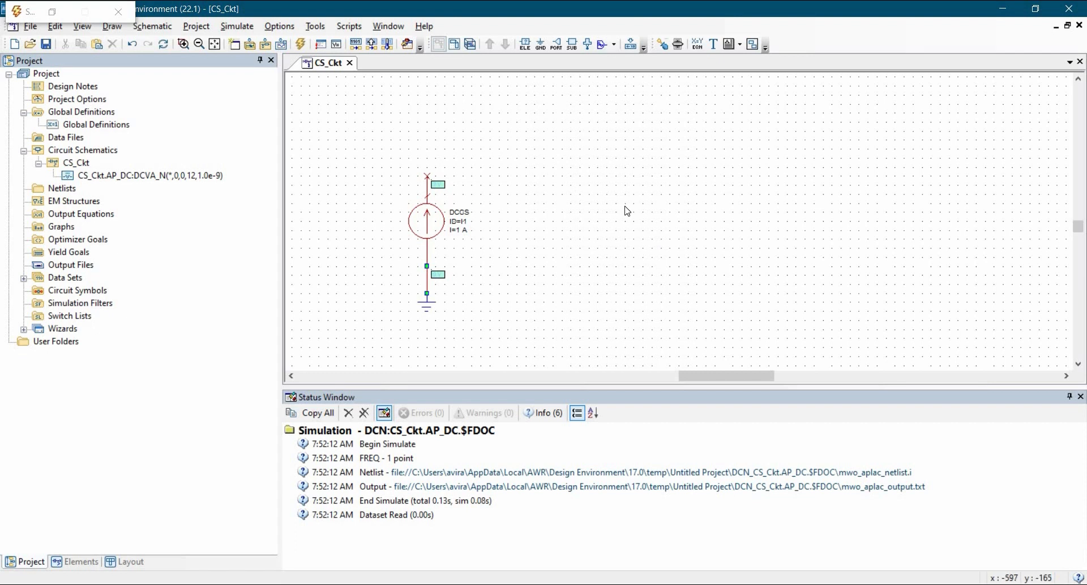
Step: Add a RES element, Resistor (Closed Form), from the circuit element list and place it beside the DC current source
key("ctrl+l")
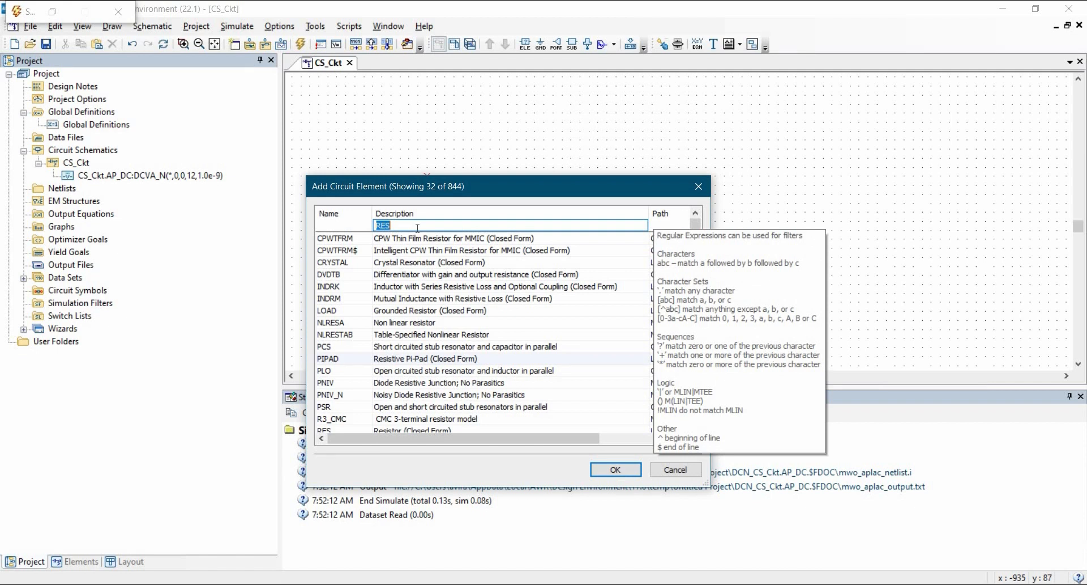
scroll(391, 312, "down", 3)
left_click(385, 311)
left_click(616, 469)
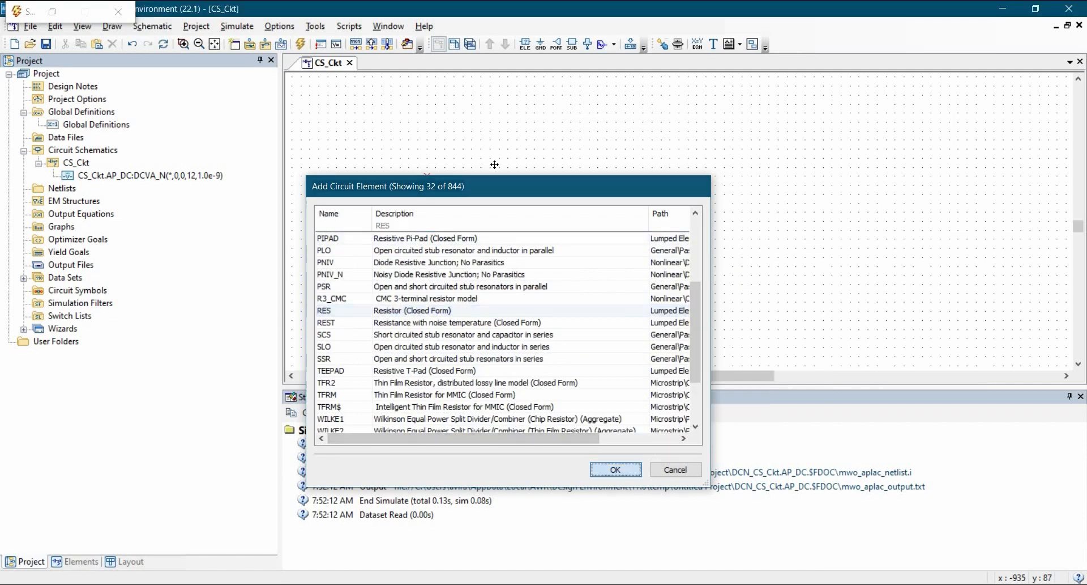
left_click_drag(542, 164, 583, 252)
right_click(583, 253)
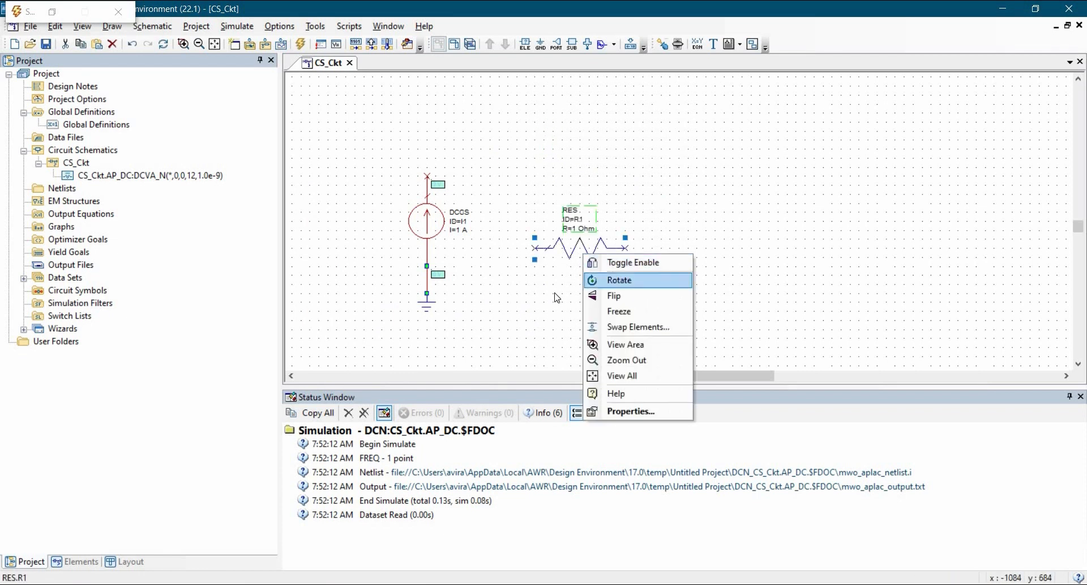
key("Escape")
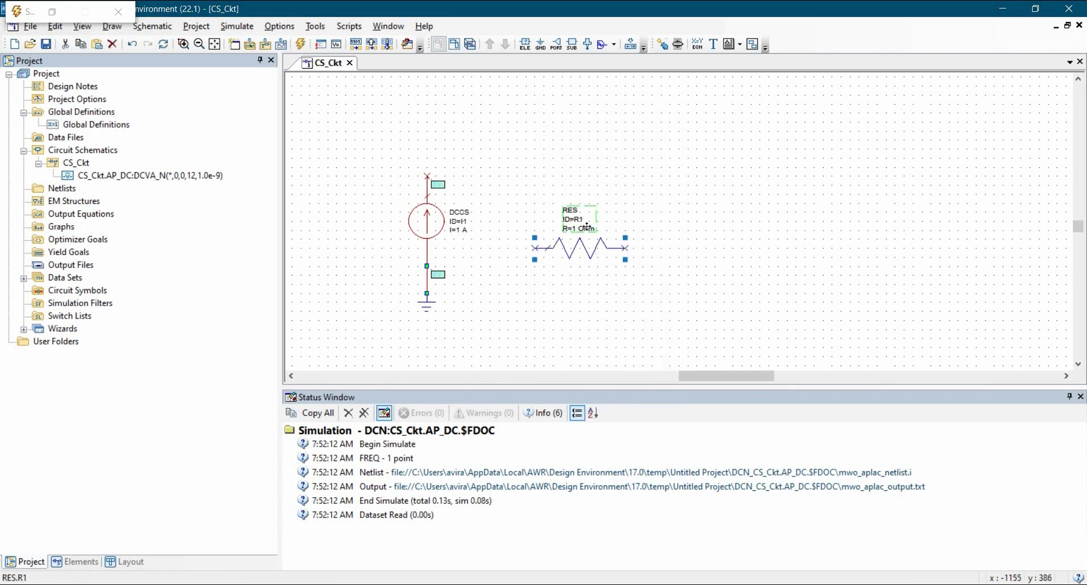
mouse_move(586, 226)
left_mouse_down()
mouse_move(612, 285)
mouse_move(601, 240)
left_mouse_up()
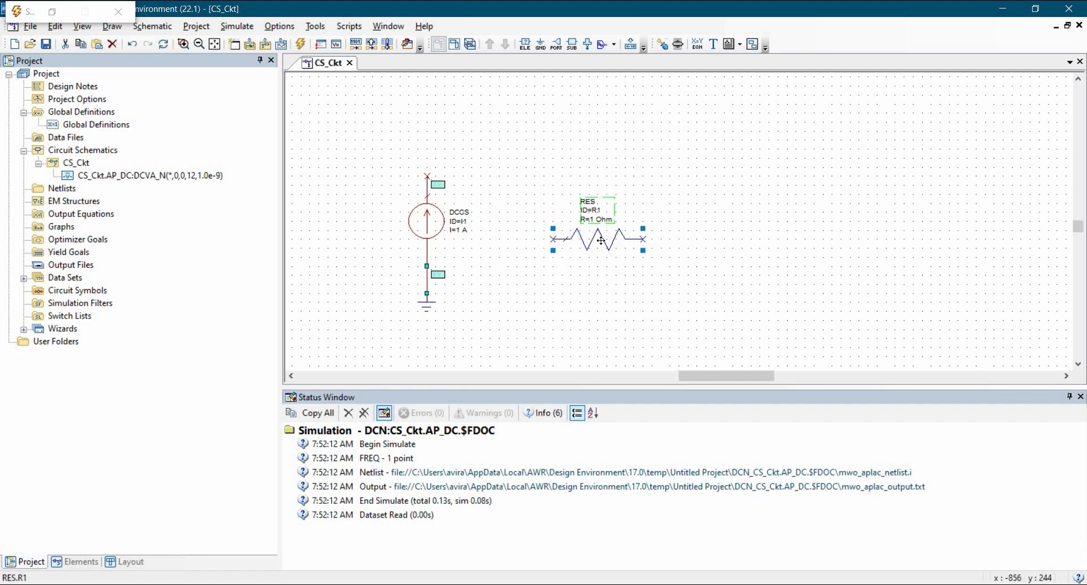
Step: Rotate resistor R1 to vertical and move it so it stands parallel to the current source
right_click(602, 240)
left_click(633, 264)
left_click_drag(660, 231, 538, 137)
left_click_drag(559, 246, 648, 262)
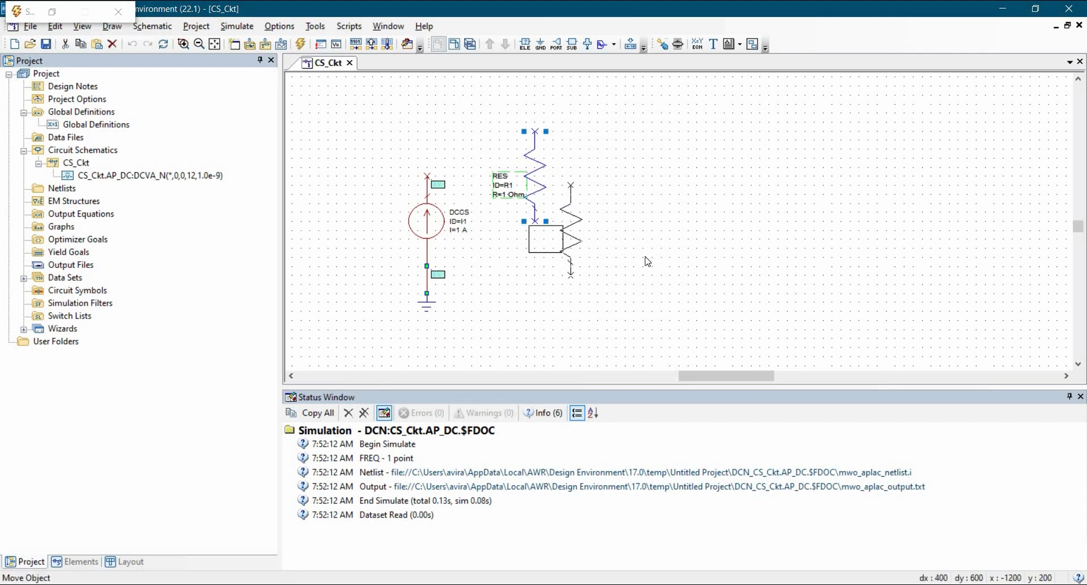
left_click_drag(585, 224, 615, 235)
left_click(601, 227)
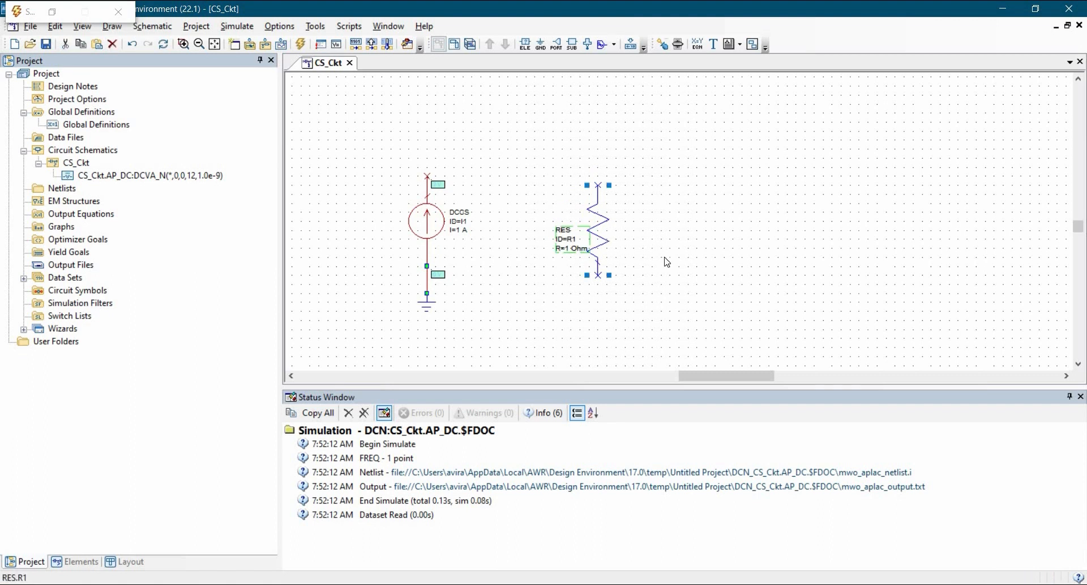
Step: Duplicate the vertical resistor and place the copy next to it on the side away from the source
key("ctrl+c")
key("ctrl+v")
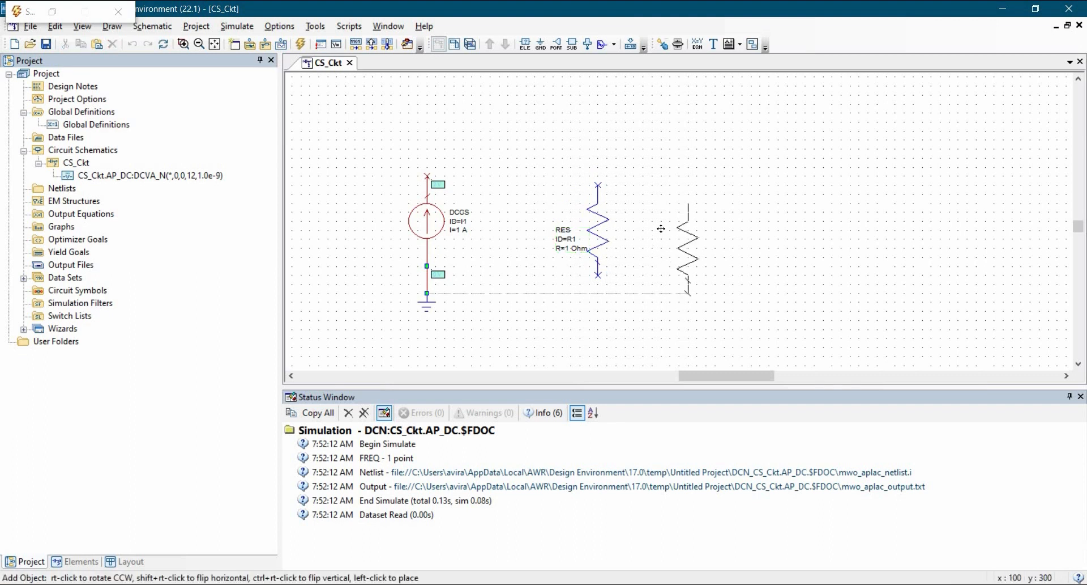
left_click(687, 266)
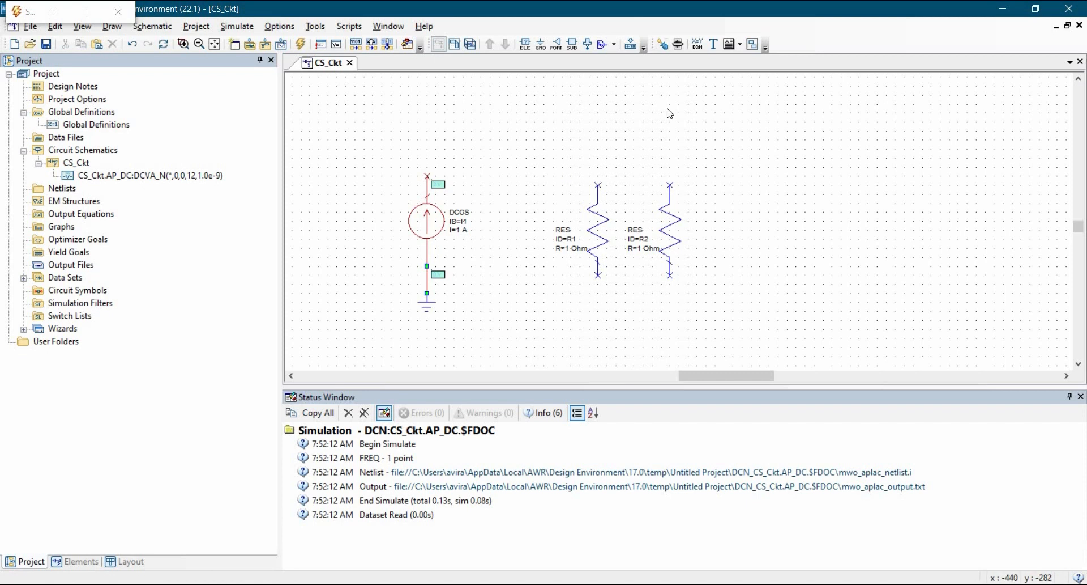
Step: Wire R1 and R2 in parallel across the current source, joining their upper ends to the source and their lower ends to ground
left_click(428, 176)
left_click(598, 184)
left_click(670, 184)
left_click(599, 184)
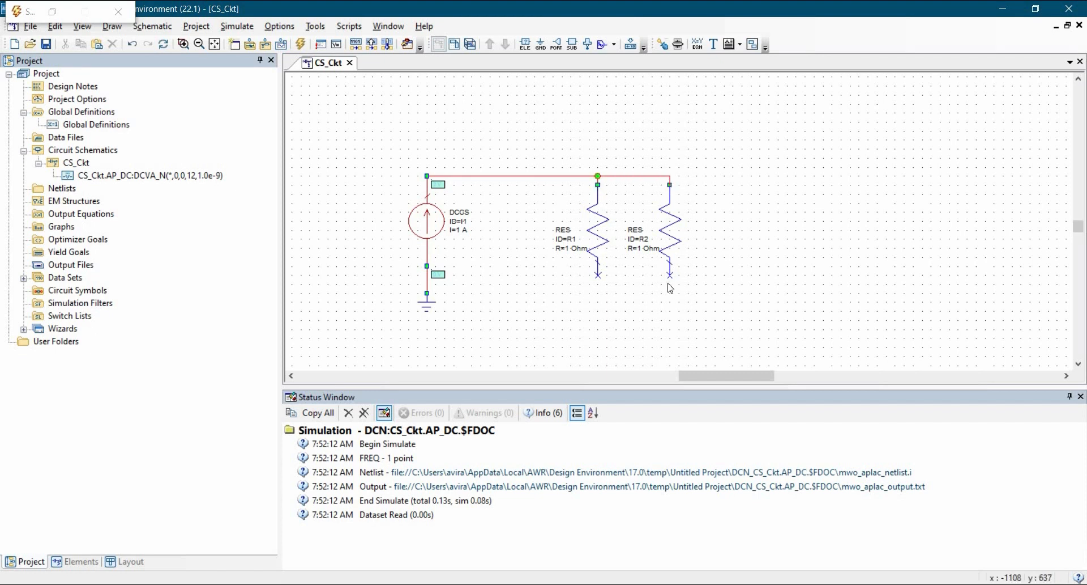
left_click(670, 275)
left_click(598, 275)
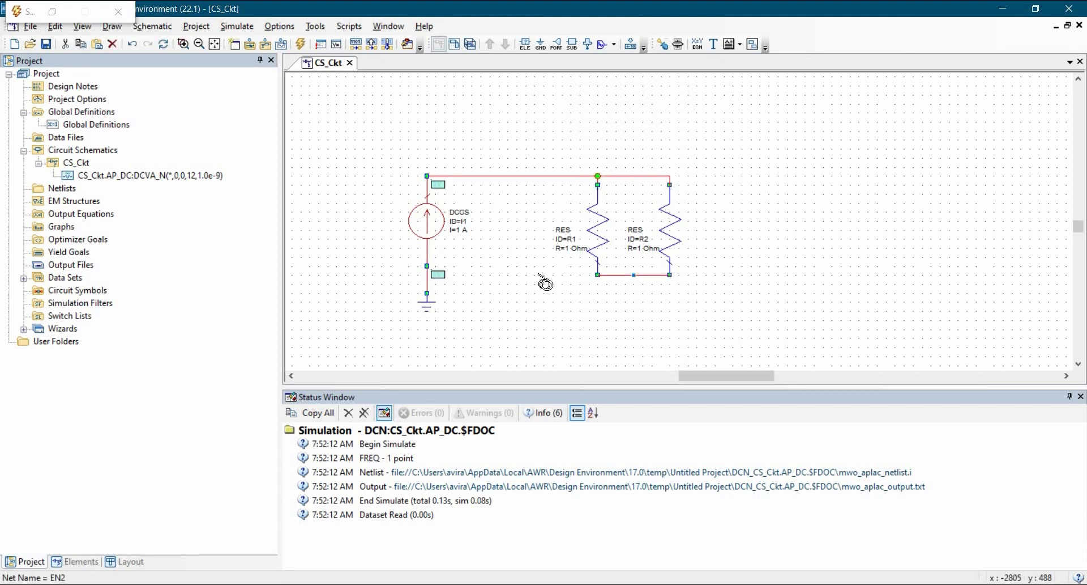
left_click(427, 274)
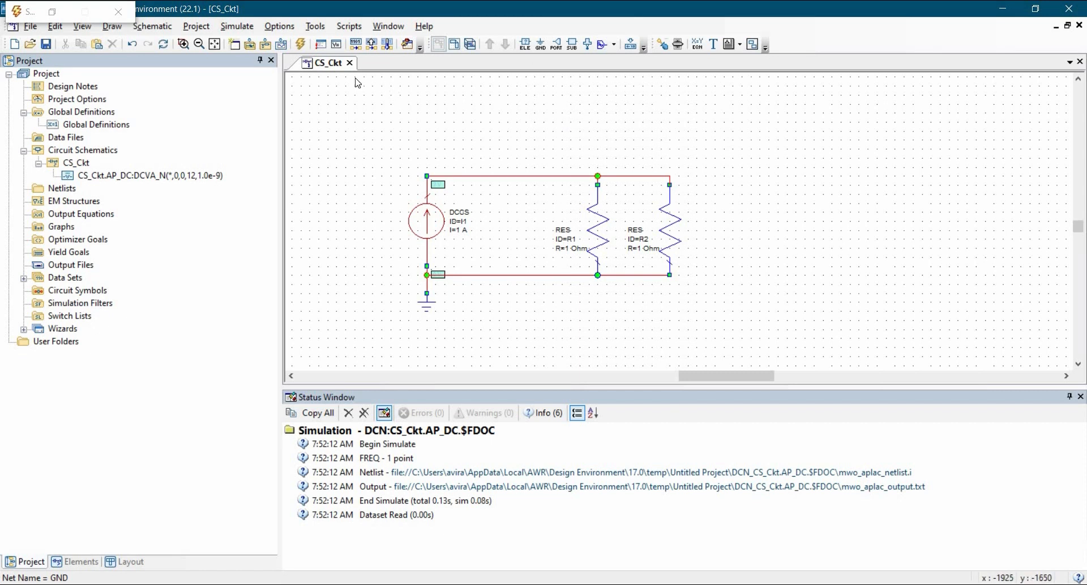
Step: Simulate CS_Ckt with the parallel resistor load and close the simulation window when it finishes
left_click(301, 44)
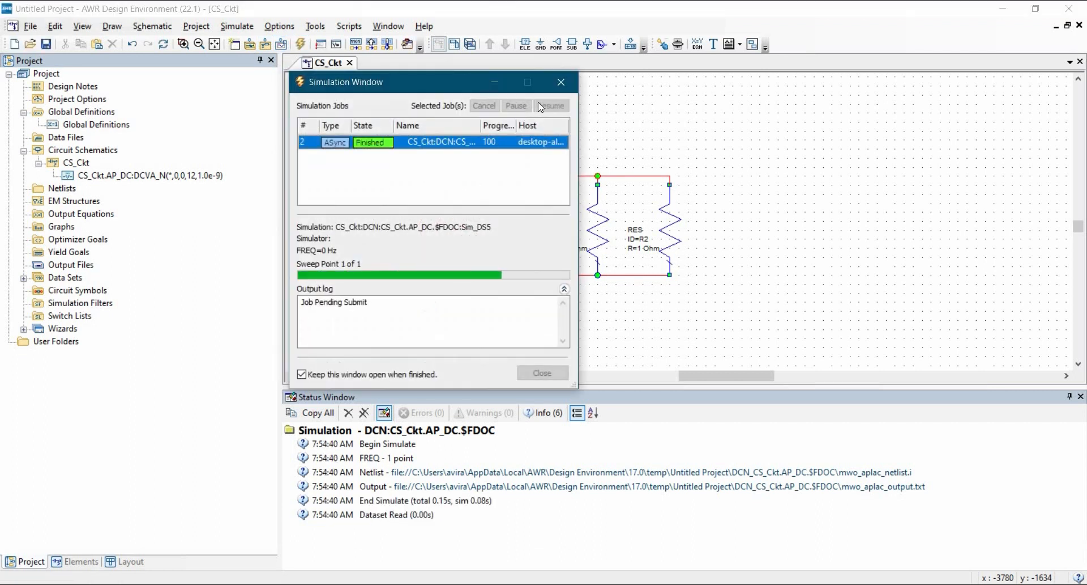
left_click(559, 80)
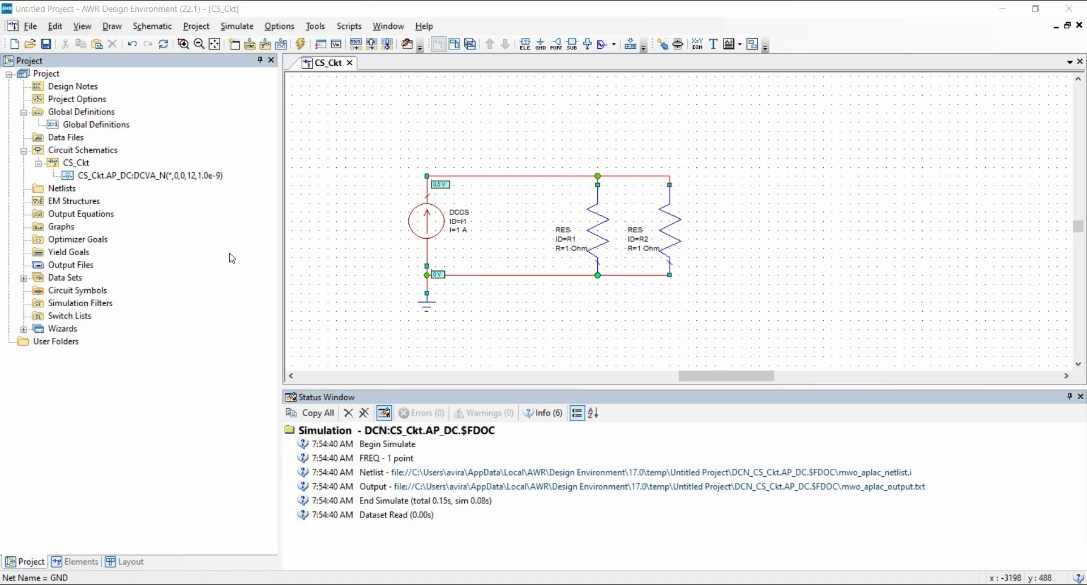
Step: Save the project as CS_CKT in the Tutorial-2 folder inside the AWR folder on the Desktop
left_click(30, 26)
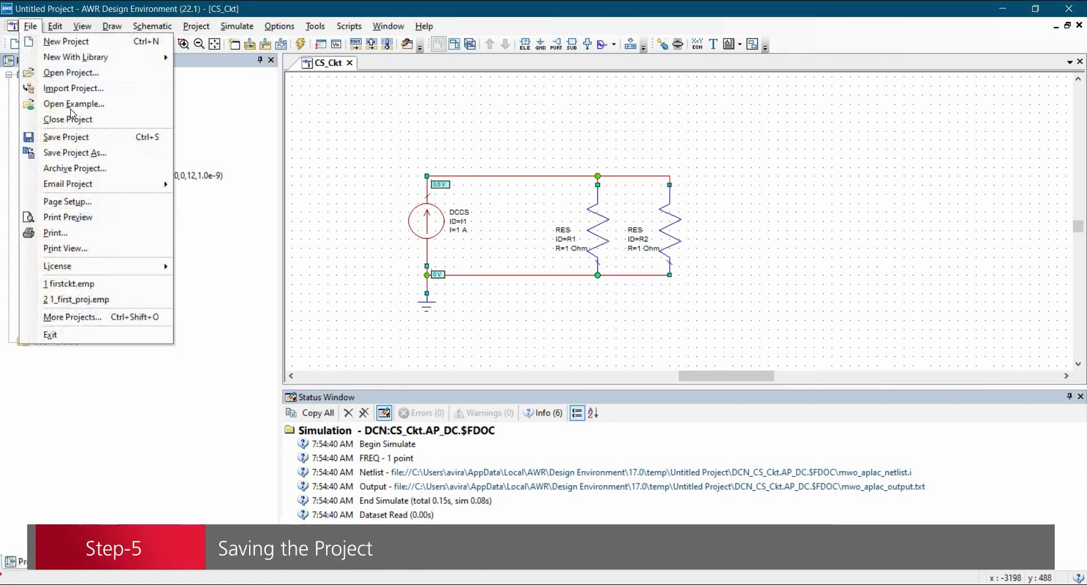
left_click(67, 137)
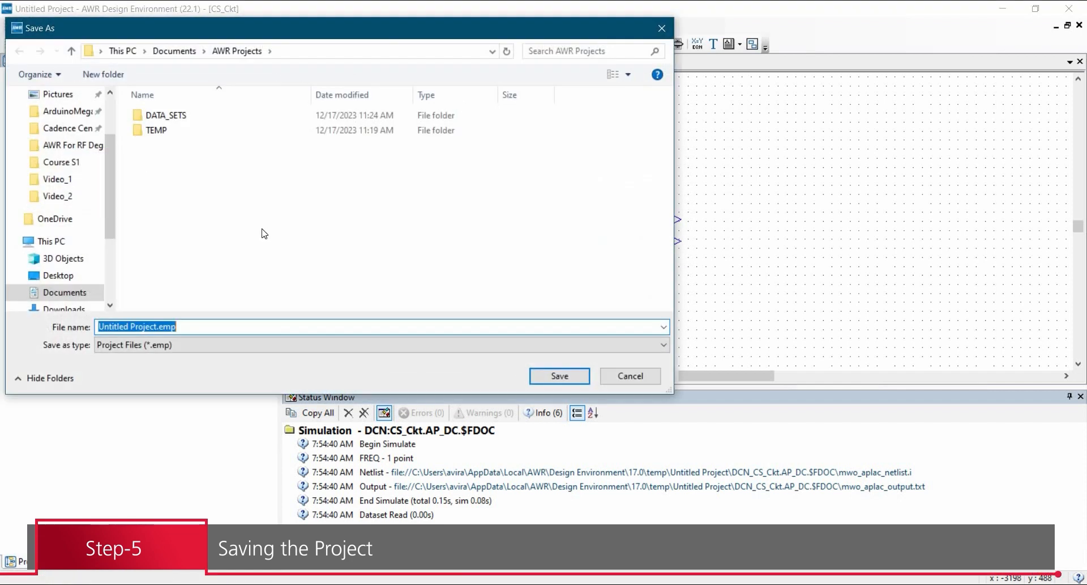
scroll(63, 150, "up", 2)
left_click(59, 122)
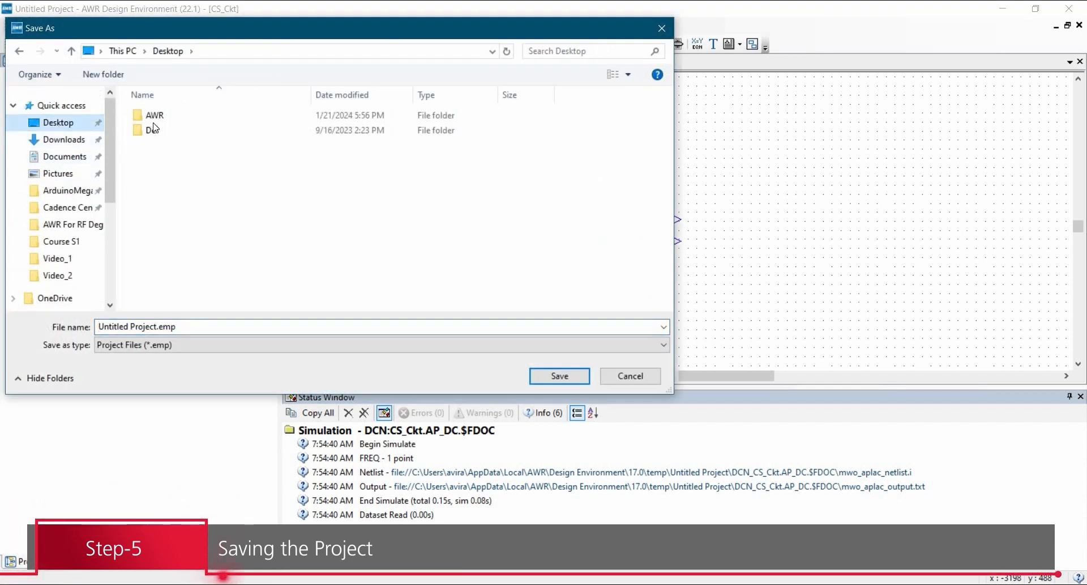
left_click(154, 121)
double_click(153, 121)
double_click(156, 115)
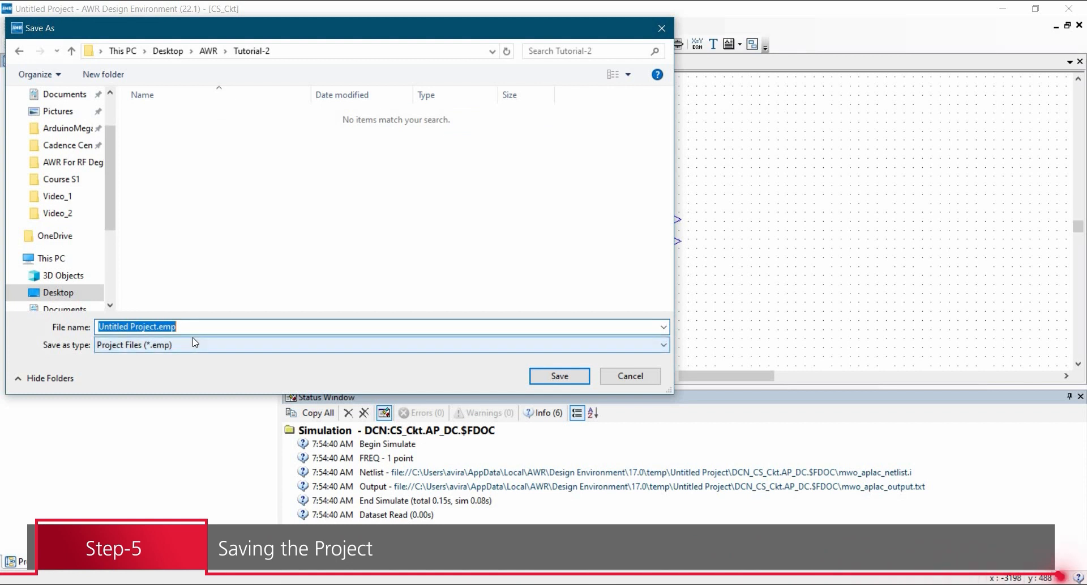
type("C")
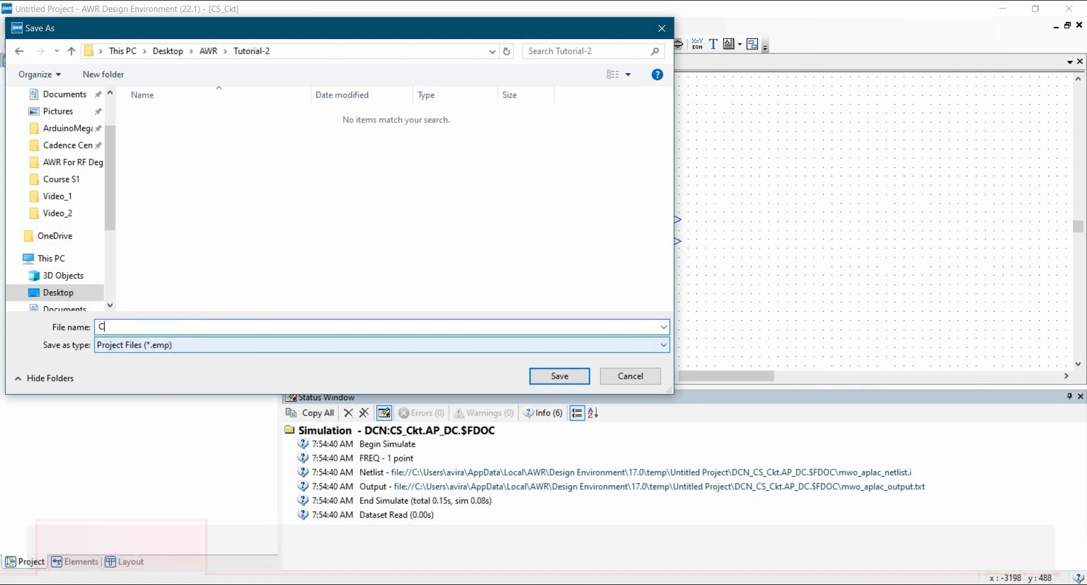
type("S_CKT")
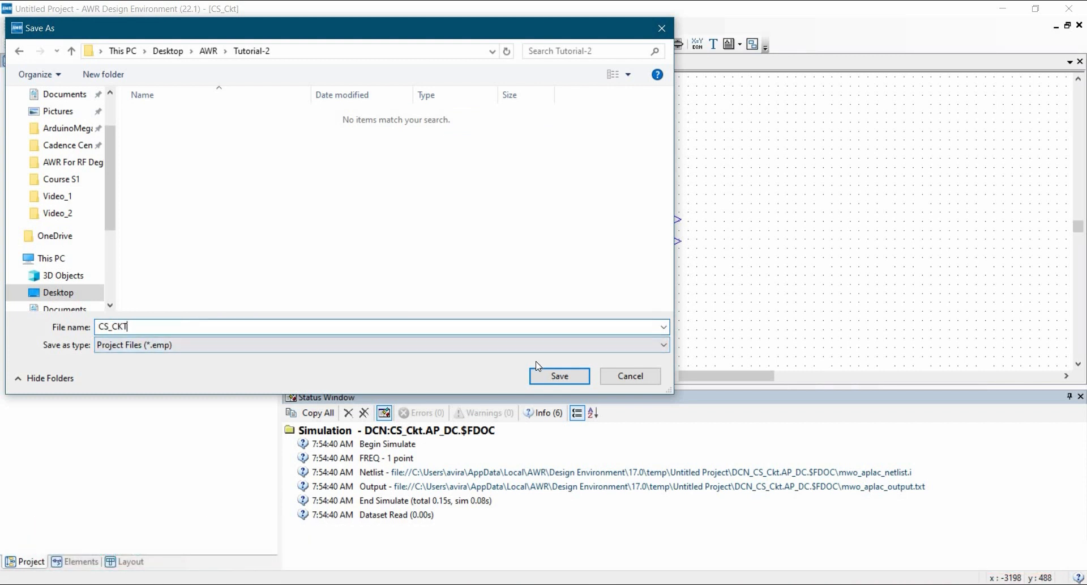
left_click(539, 374)
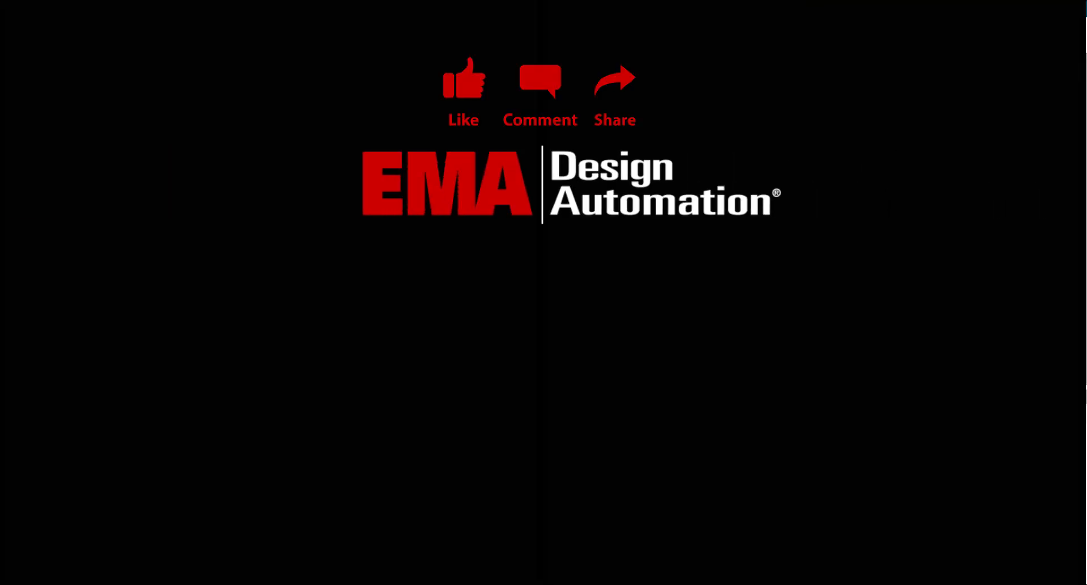